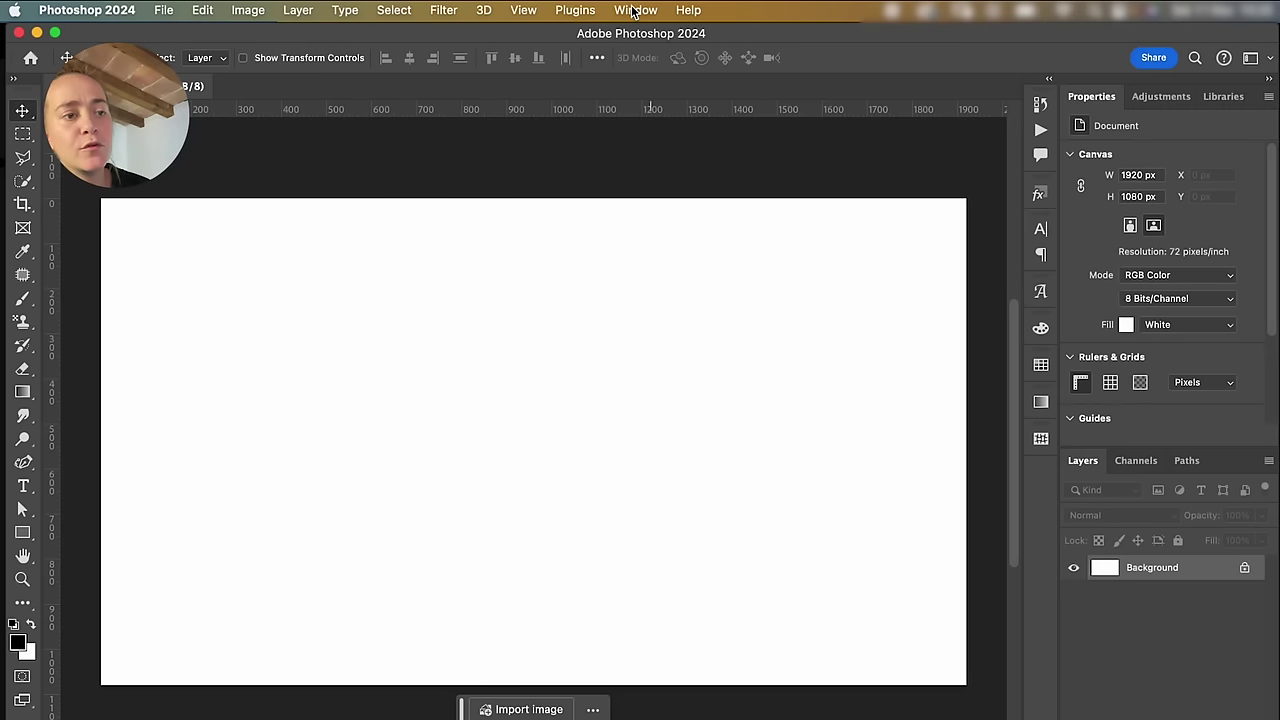
# Show the Timeline panel and create a frame animation with its first frame
pyautogui.click(632, 10)
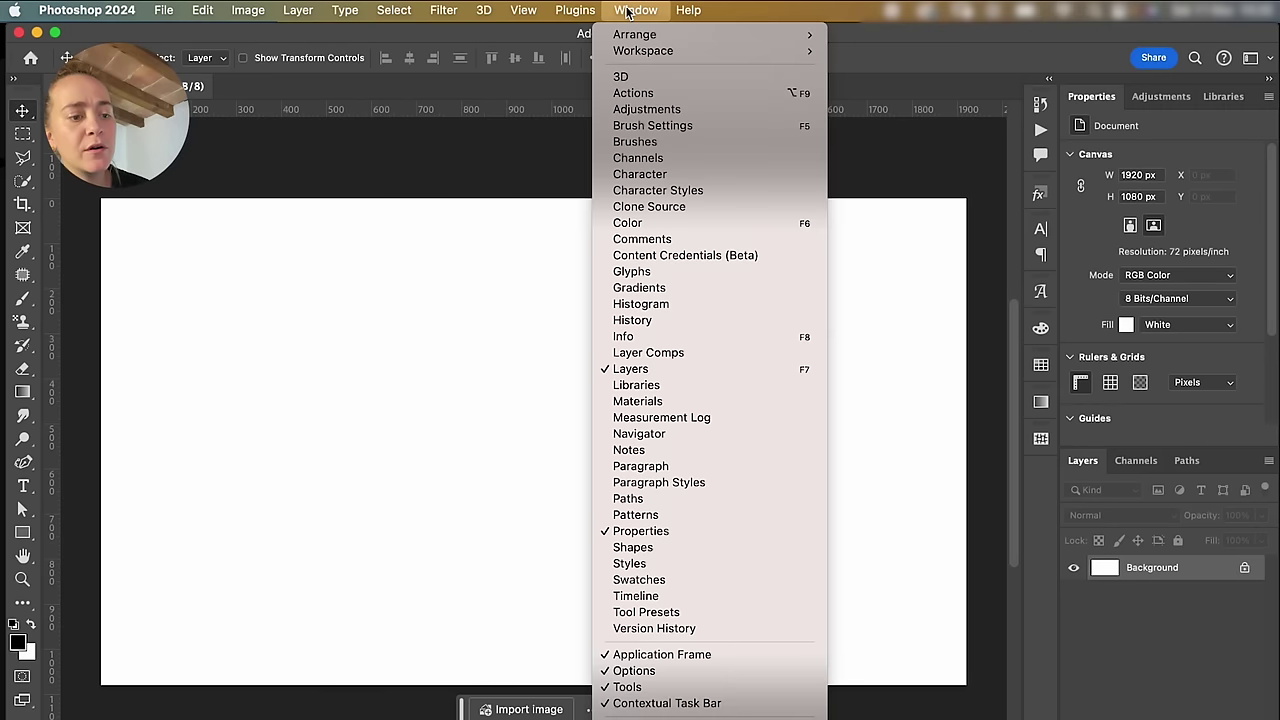
pyautogui.click(676, 597)
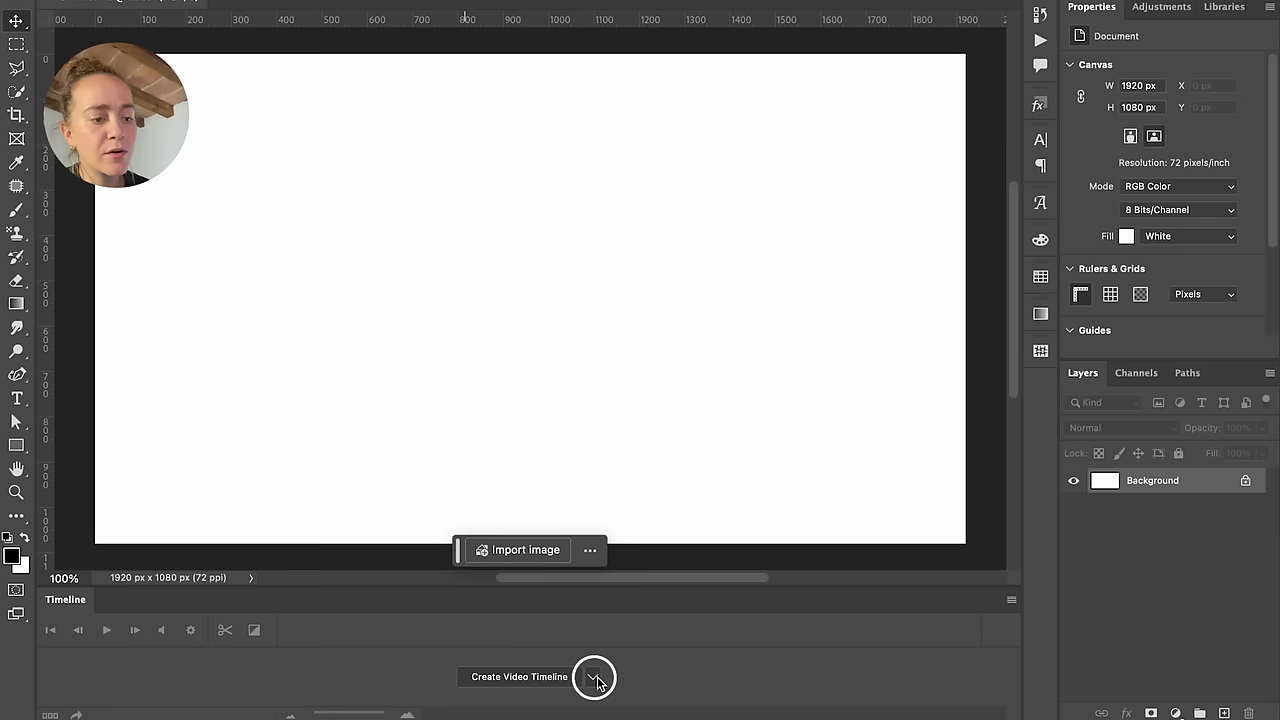
pyautogui.click(593, 680)
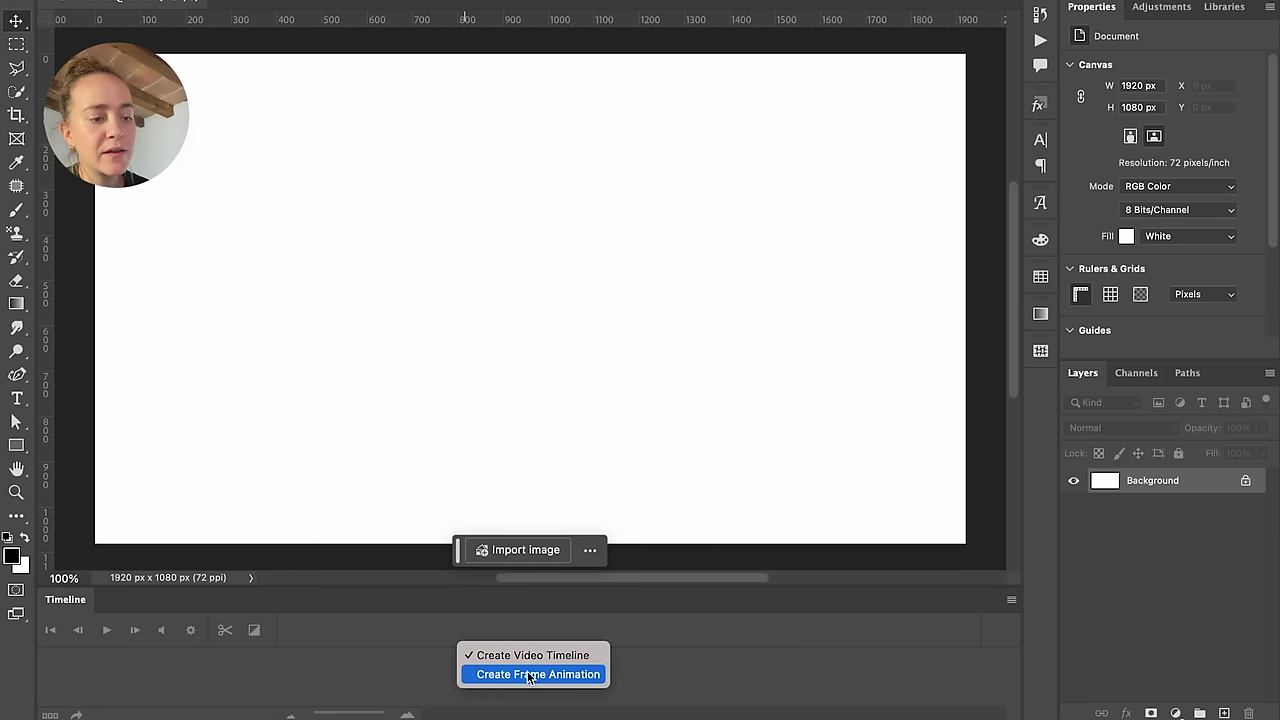
pyautogui.click(570, 674)
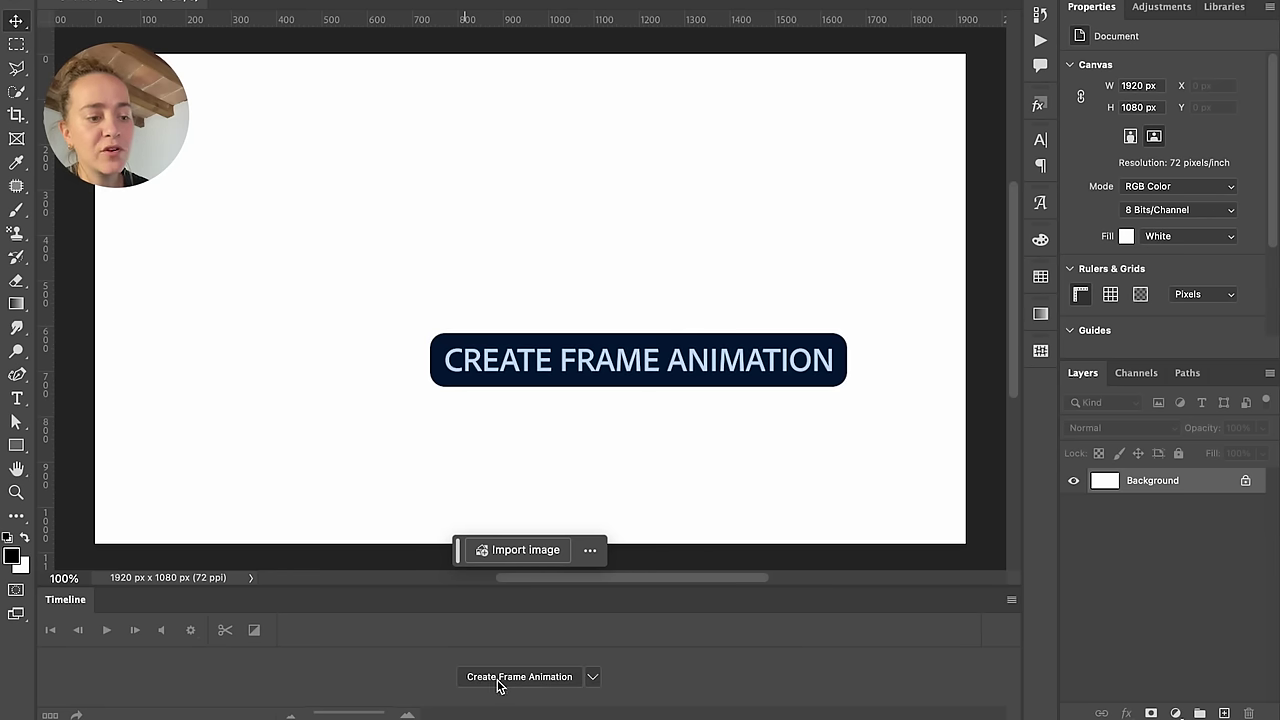
pyautogui.click(500, 680)
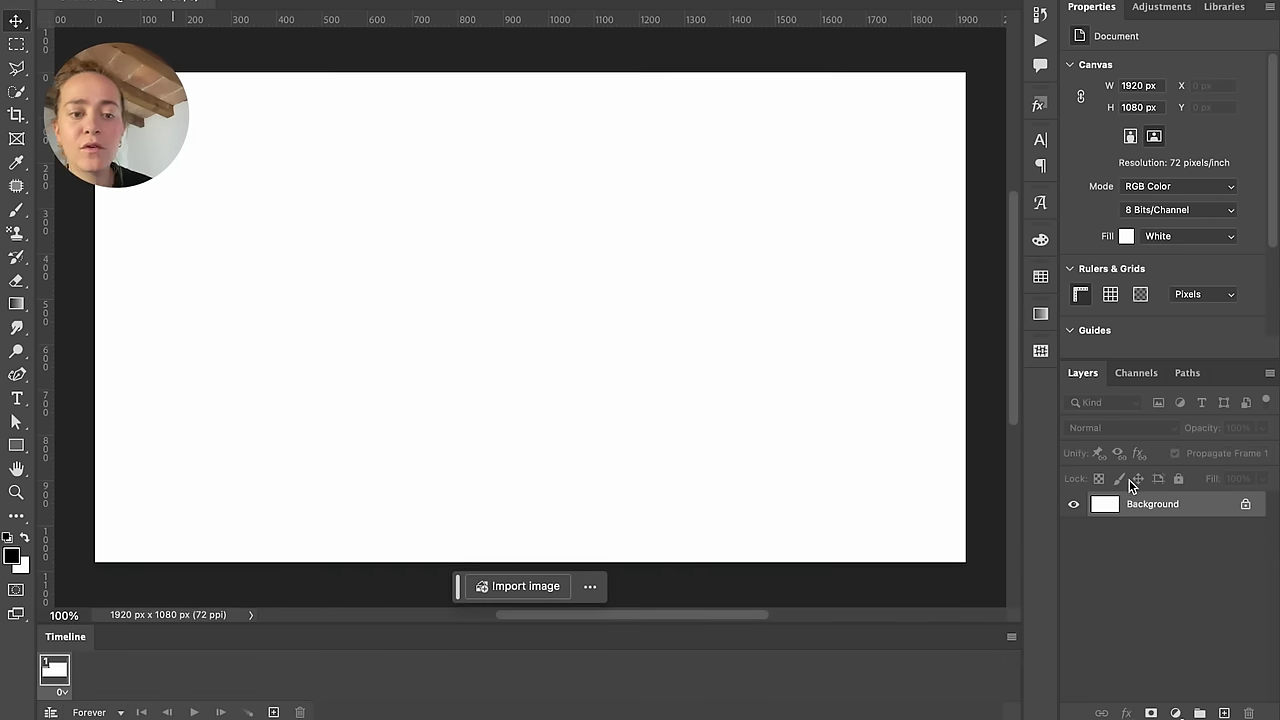
# On a new layer, brush a hand-sketched circle near the canvas centre
pyautogui.click(1224, 712)
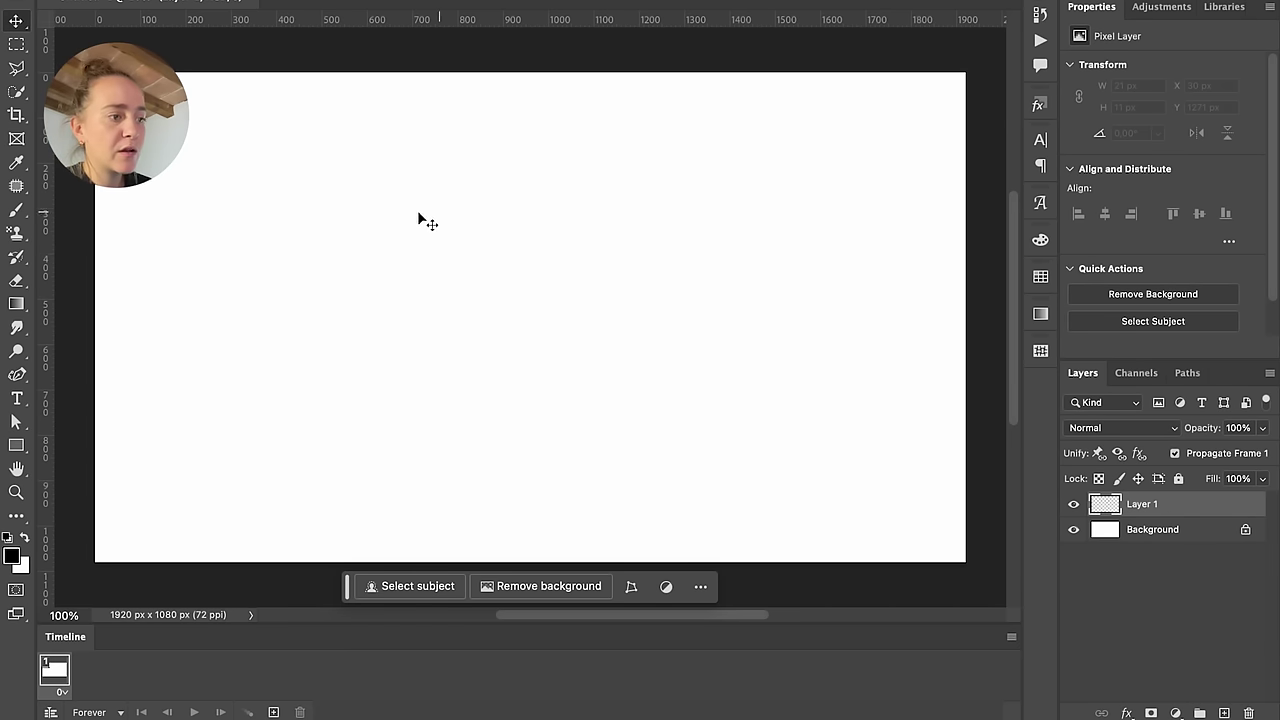
pyautogui.press('b')
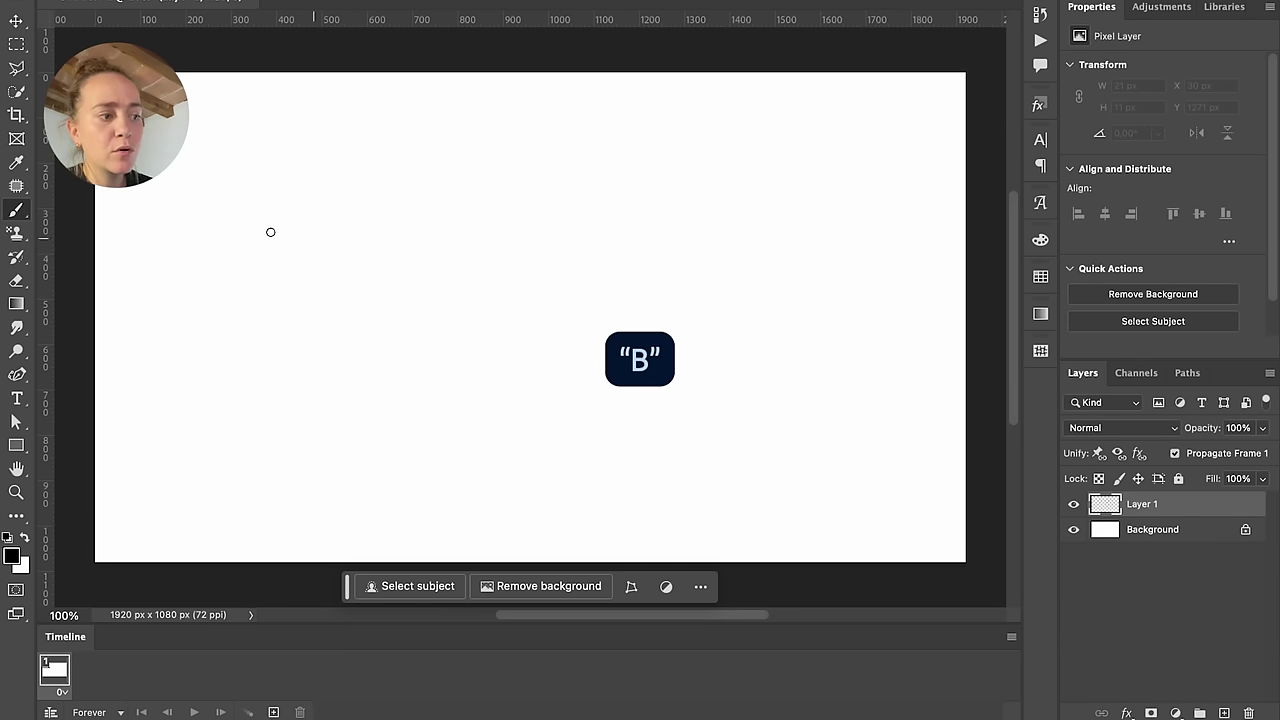
pyautogui.click(19, 212)
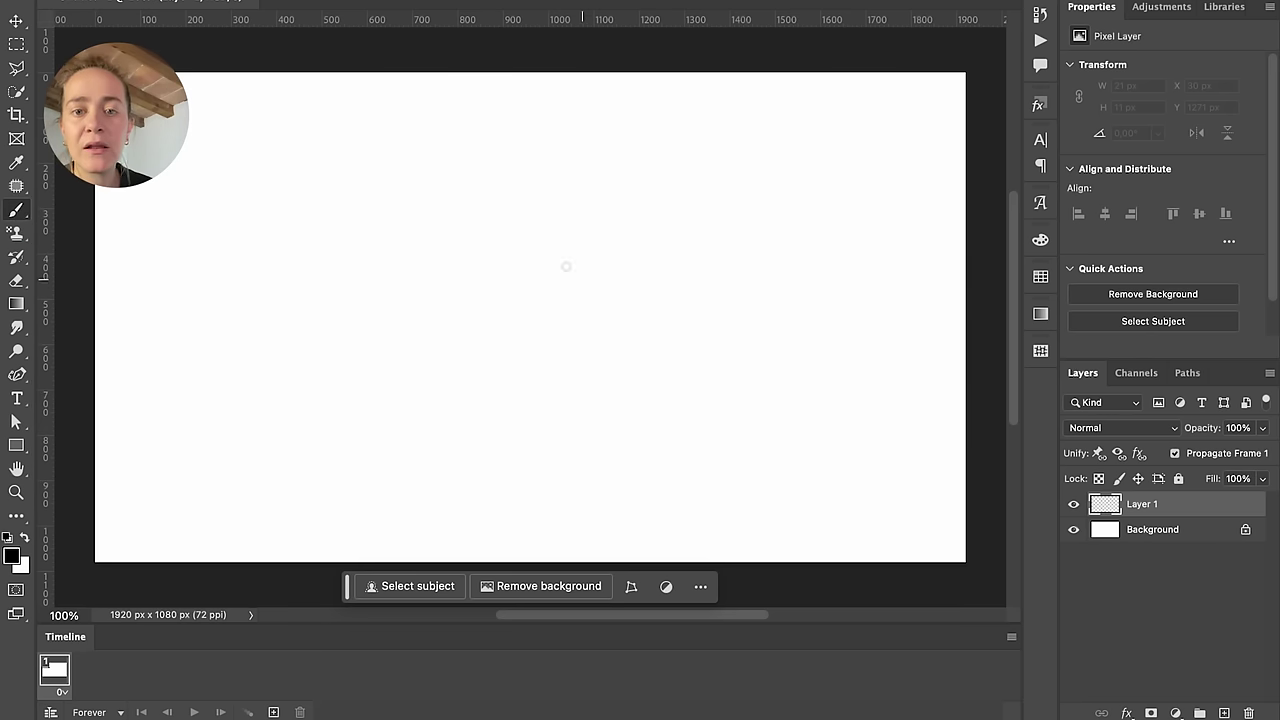
pyautogui.moveTo(518, 256)
pyautogui.mouseDown()
pyautogui.moveTo(520, 351)
pyautogui.moveTo(549, 263)
pyautogui.moveTo(476, 290)
pyautogui.mouseUp()
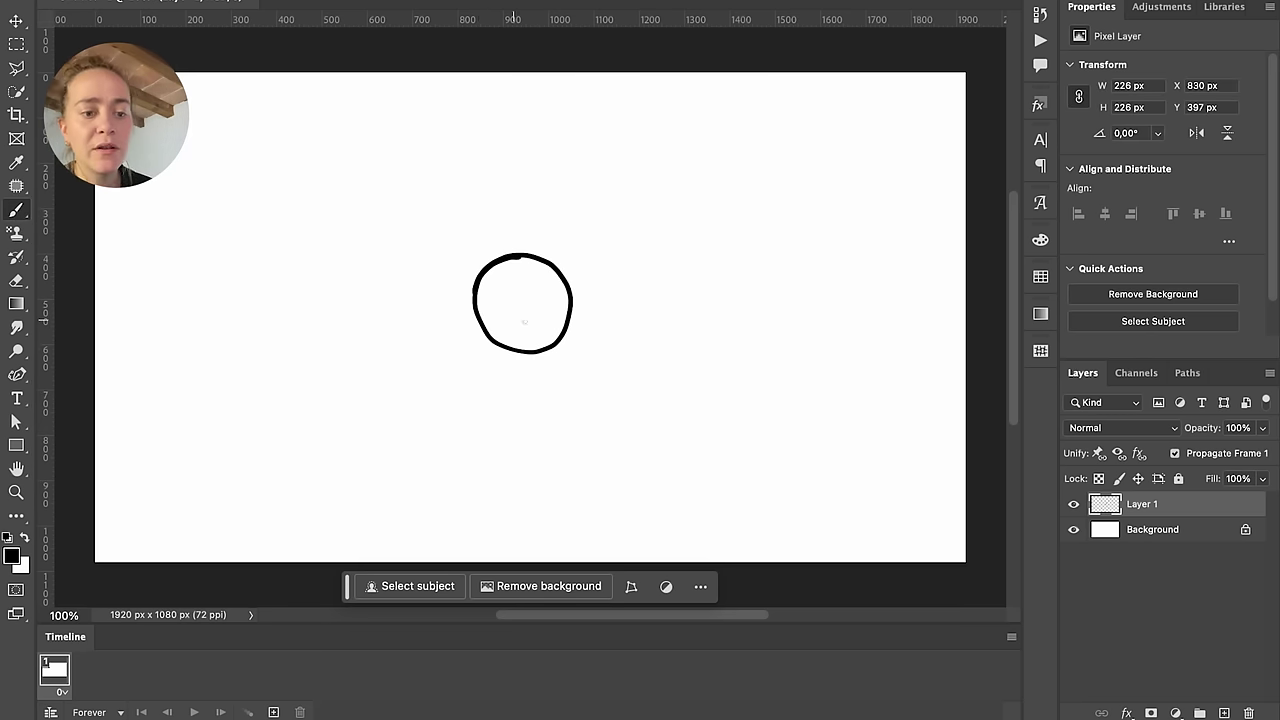
# On a second new layer, trace the circle again and add short sun rays
pyautogui.click(1224, 712)
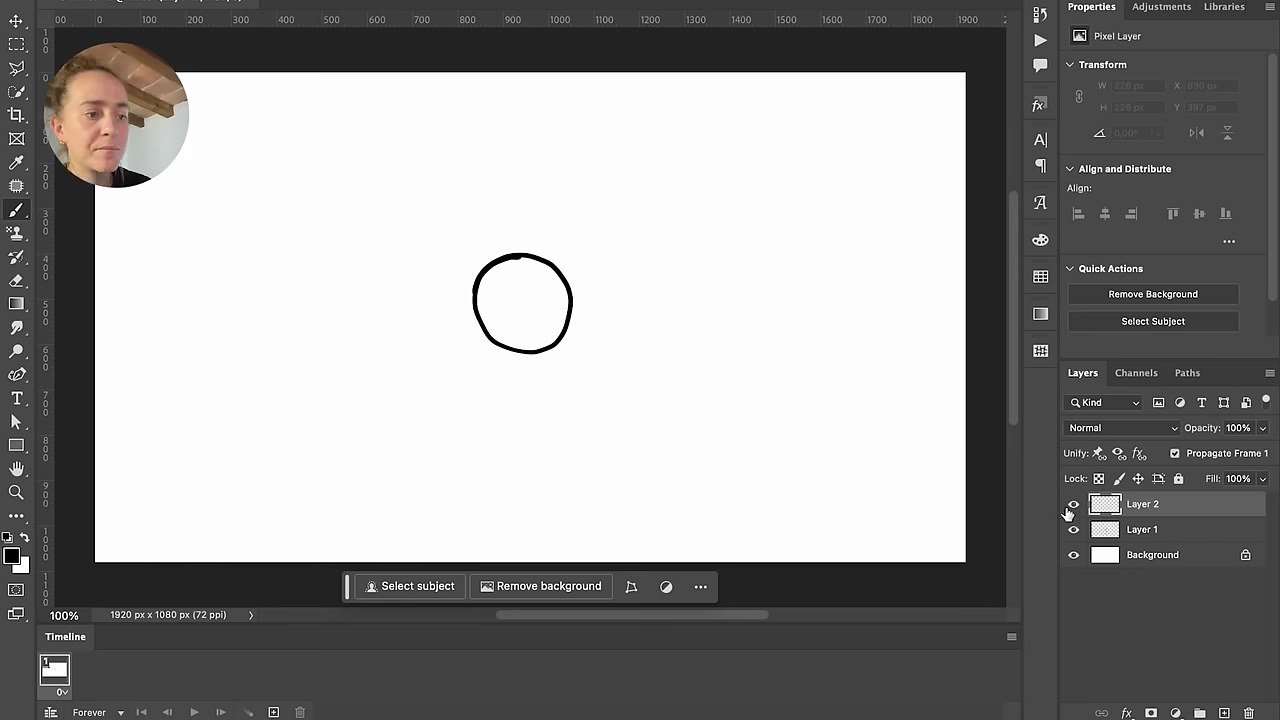
pyautogui.moveTo(512, 257)
pyautogui.mouseDown()
pyautogui.moveTo(476, 324)
pyautogui.moveTo(512, 351)
pyautogui.moveTo(548, 338)
pyautogui.moveTo(560, 307)
pyautogui.moveTo(552, 274)
pyautogui.moveTo(519, 259)
pyautogui.moveTo(579, 256)
pyautogui.mouseUp()
pyautogui.moveTo(590, 313); pyautogui.dragTo(596, 319)
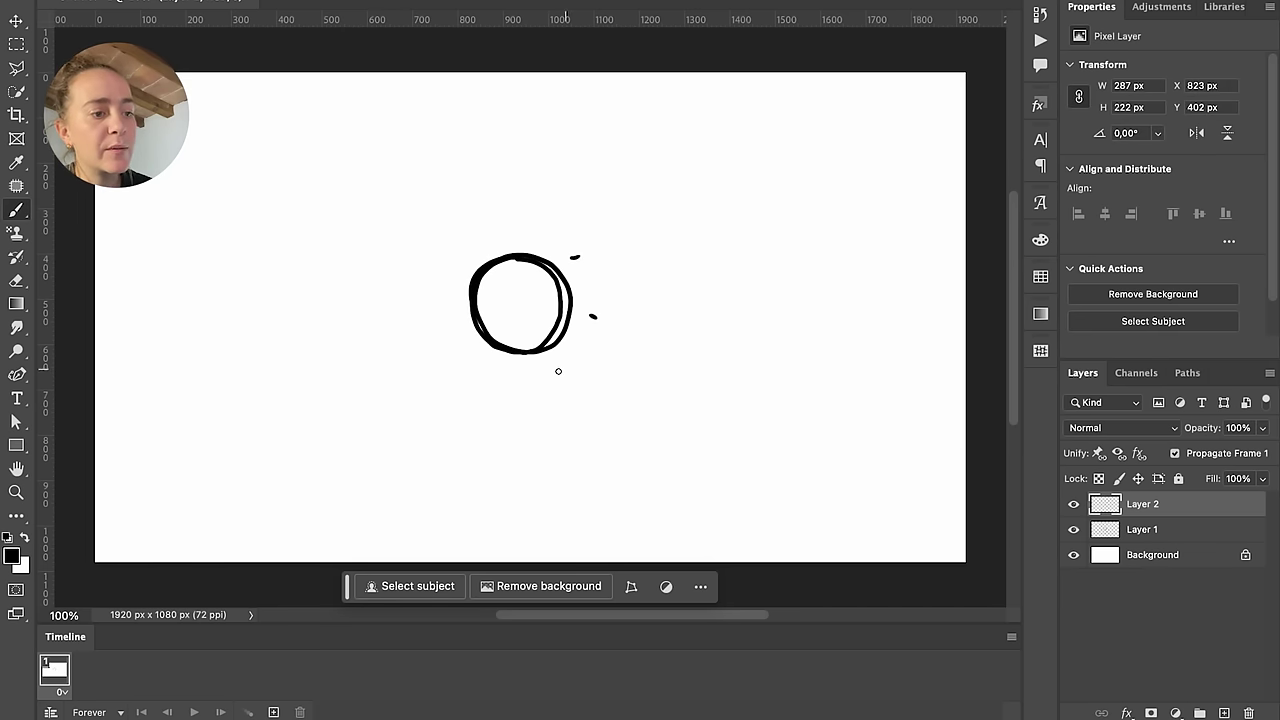
pyautogui.moveTo(548, 369); pyautogui.dragTo(549, 378)
pyautogui.moveTo(476, 353); pyautogui.dragTo(470, 359)
pyautogui.moveTo(439, 288); pyautogui.dragTo(447, 292)
pyautogui.moveTo(479, 238); pyautogui.dragTo(530, 236)
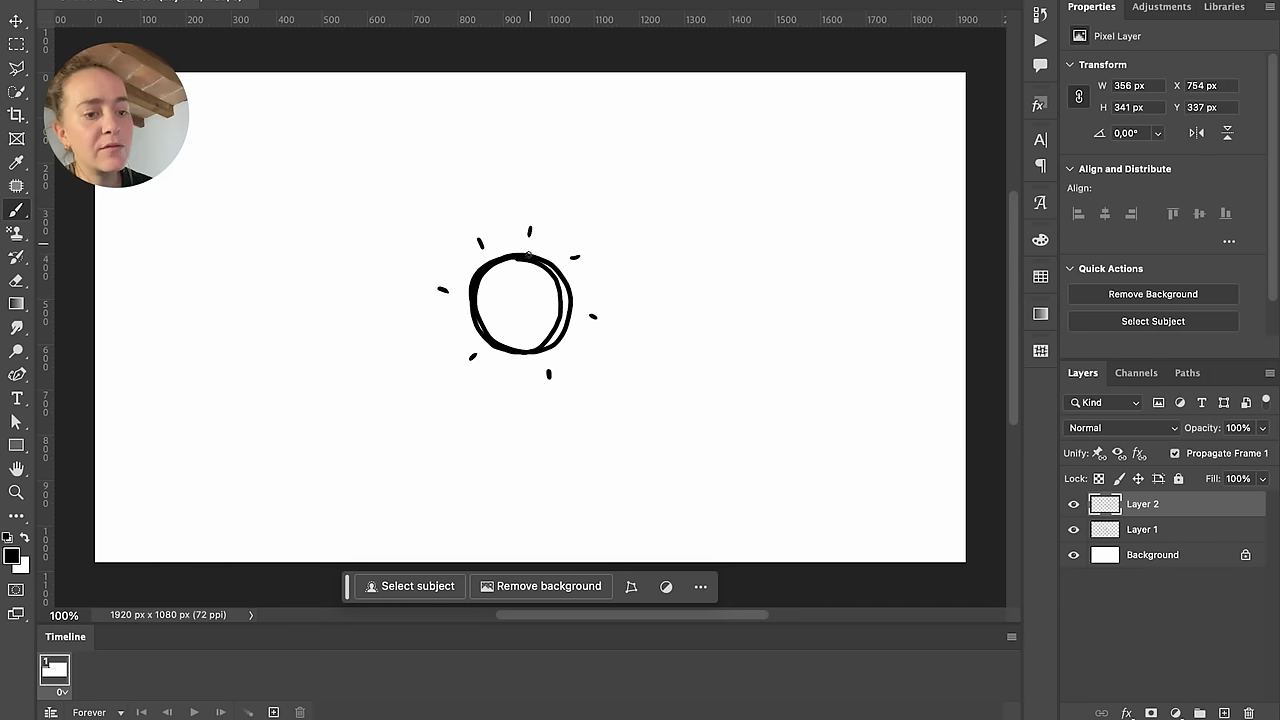
# With Layer 1 hidden, draw a Layer 3 sun with longer rays all around
pyautogui.click(1225, 713)
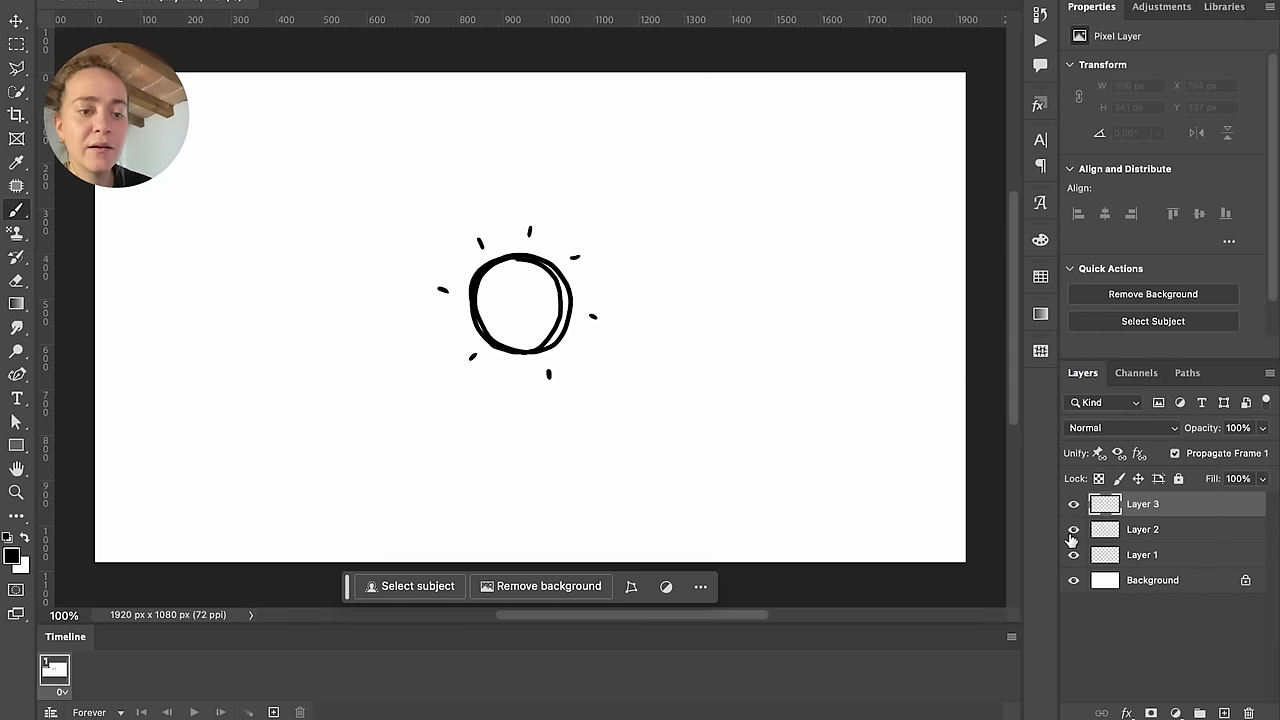
pyautogui.click(1073, 554)
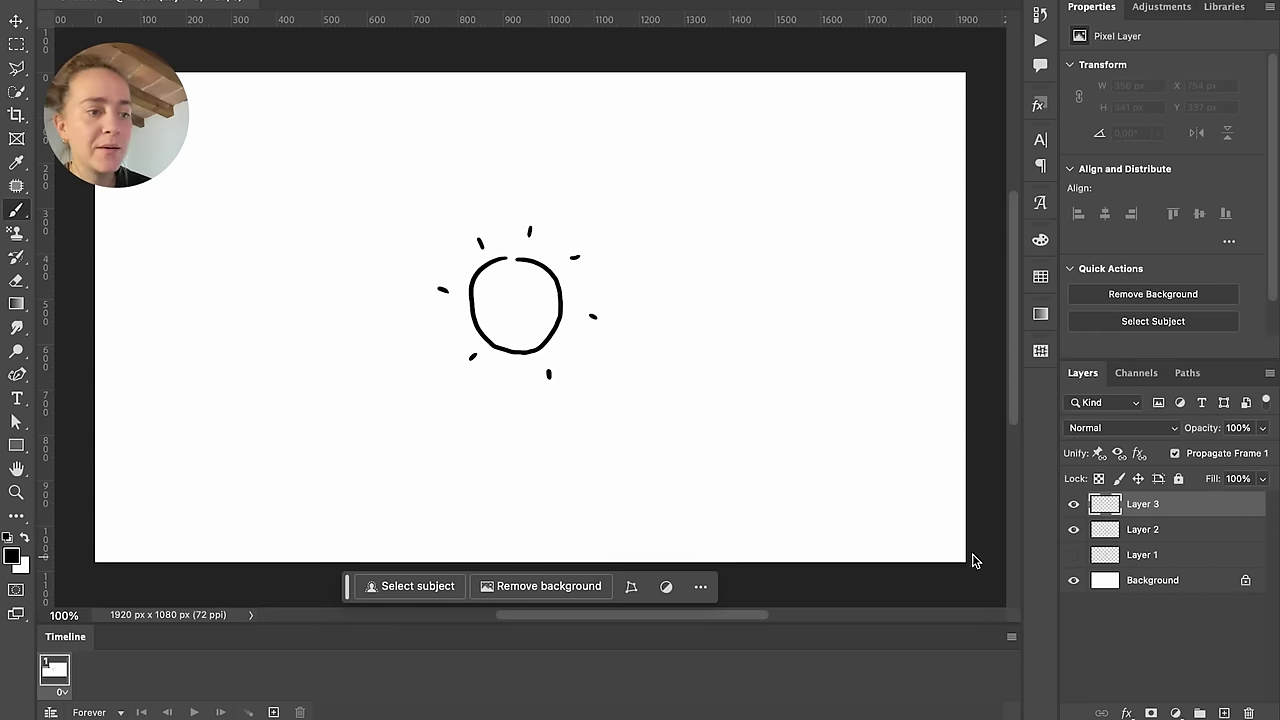
pyautogui.moveTo(508, 259)
pyautogui.mouseDown()
pyautogui.moveTo(473, 308)
pyautogui.moveTo(495, 339)
pyautogui.moveTo(536, 336)
pyautogui.moveTo(558, 301)
pyautogui.moveTo(533, 264)
pyautogui.moveTo(497, 261)
pyautogui.mouseUp()
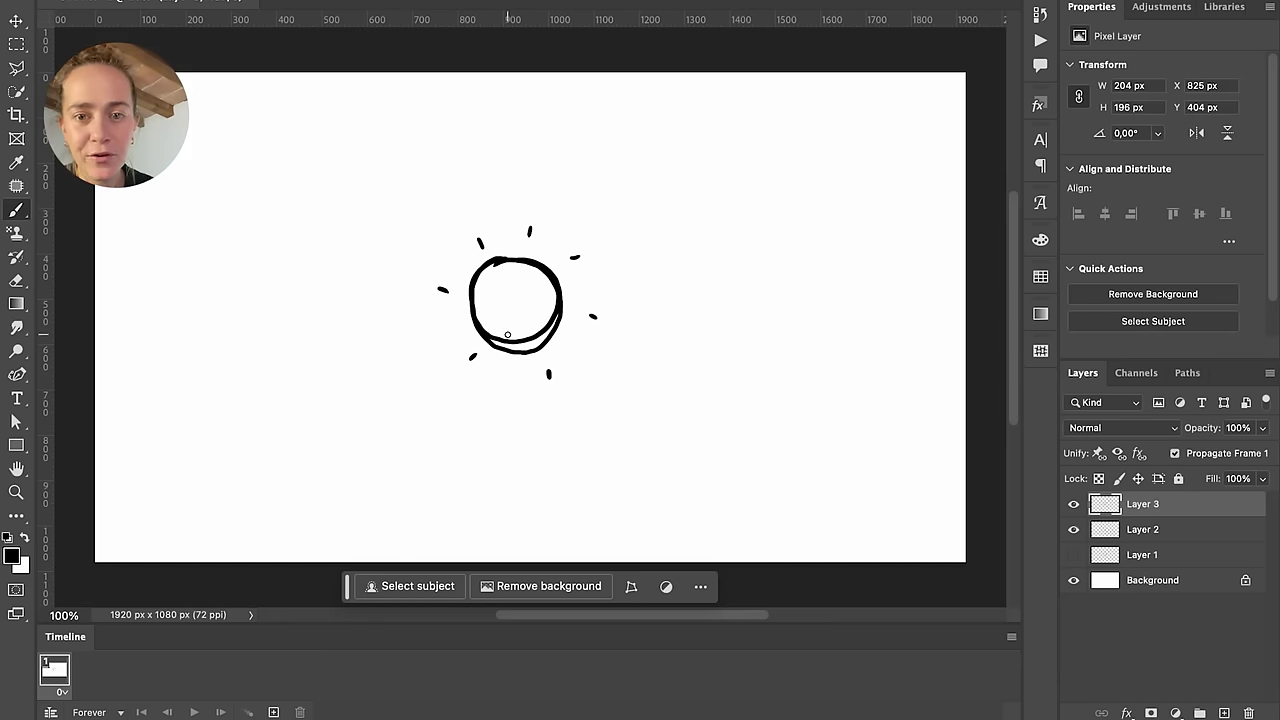
pyautogui.moveTo(530, 231); pyautogui.dragTo(538, 212)
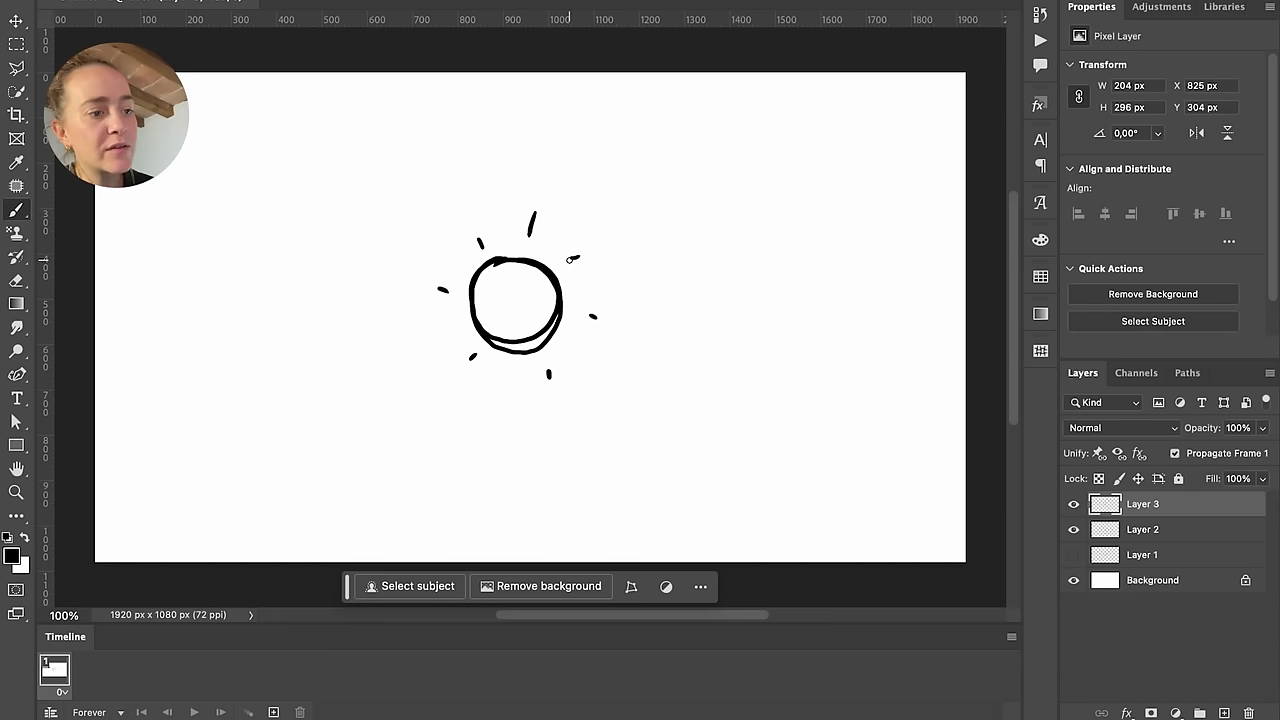
pyautogui.moveTo(571, 259); pyautogui.dragTo(589, 254)
pyautogui.moveTo(585, 315); pyautogui.dragTo(604, 323)
pyautogui.moveTo(545, 366); pyautogui.dragTo(550, 391)
pyautogui.moveTo(476, 353); pyautogui.dragTo(463, 369)
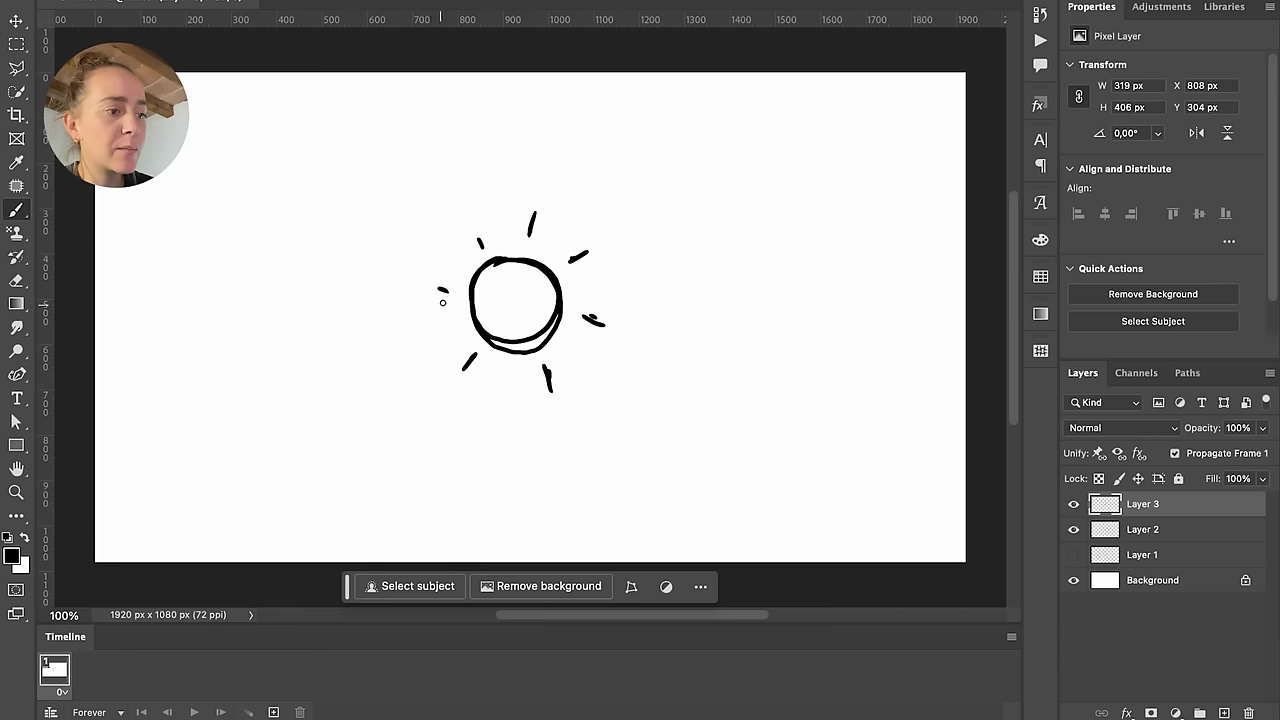
pyautogui.moveTo(449, 292); pyautogui.dragTo(420, 290)
pyautogui.moveTo(482, 245); pyautogui.dragTo(470, 219)
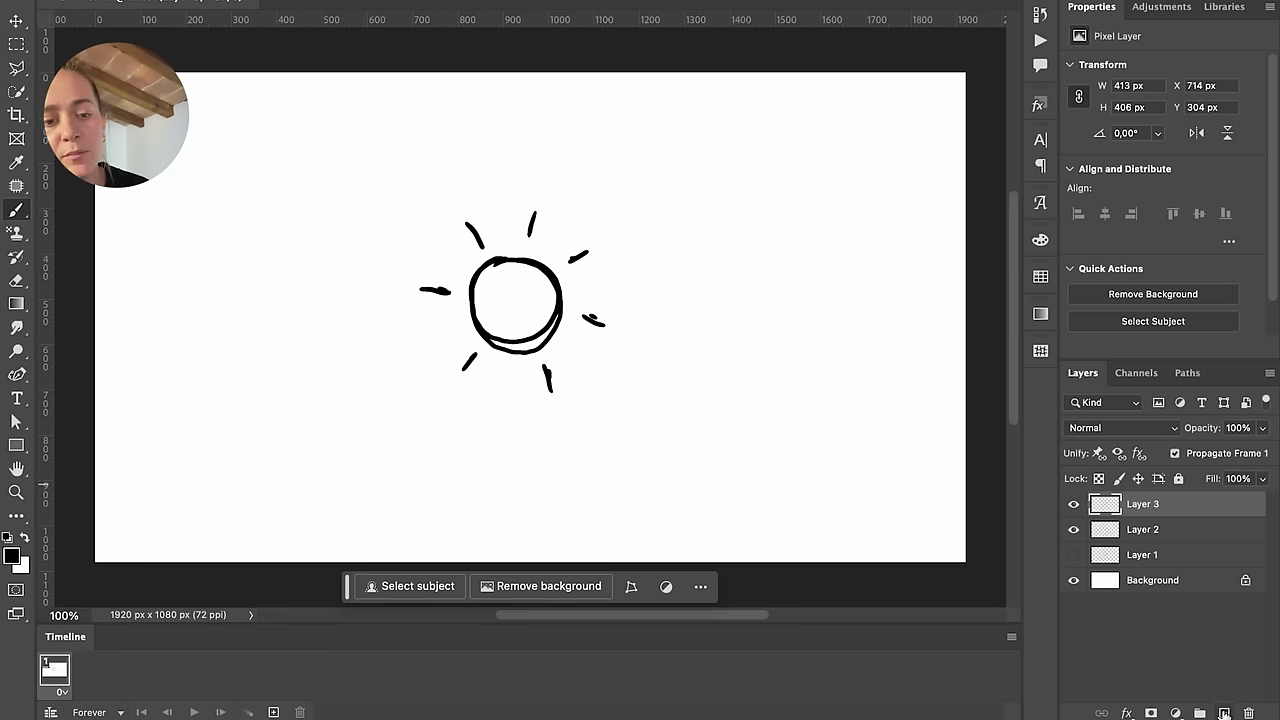
# Hide Layer 2, trace another sun version on Layer 4, and show Layer 1 again
pyautogui.click(1224, 713)
pyautogui.click(1073, 555)
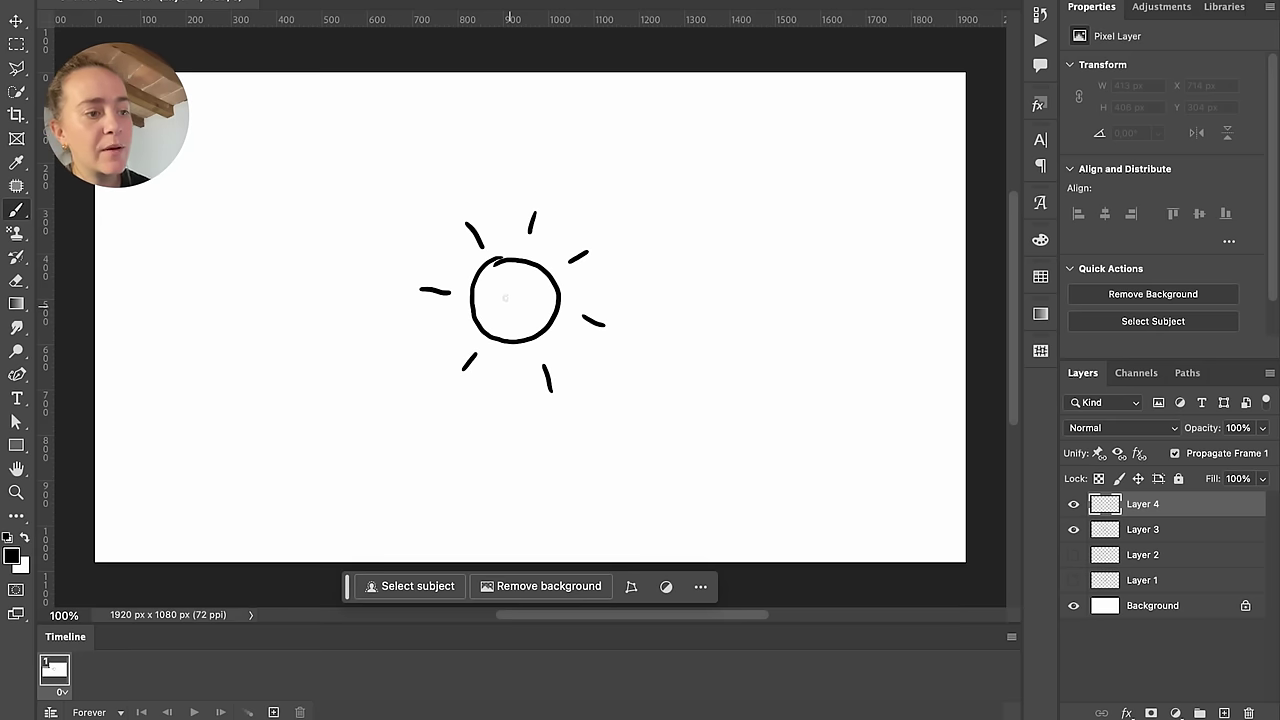
pyautogui.moveTo(512, 258)
pyautogui.mouseDown()
pyautogui.moveTo(470, 297)
pyautogui.moveTo(500, 341)
pyautogui.mouseUp()
pyautogui.moveTo(500, 341); pyautogui.dragTo(554, 322)
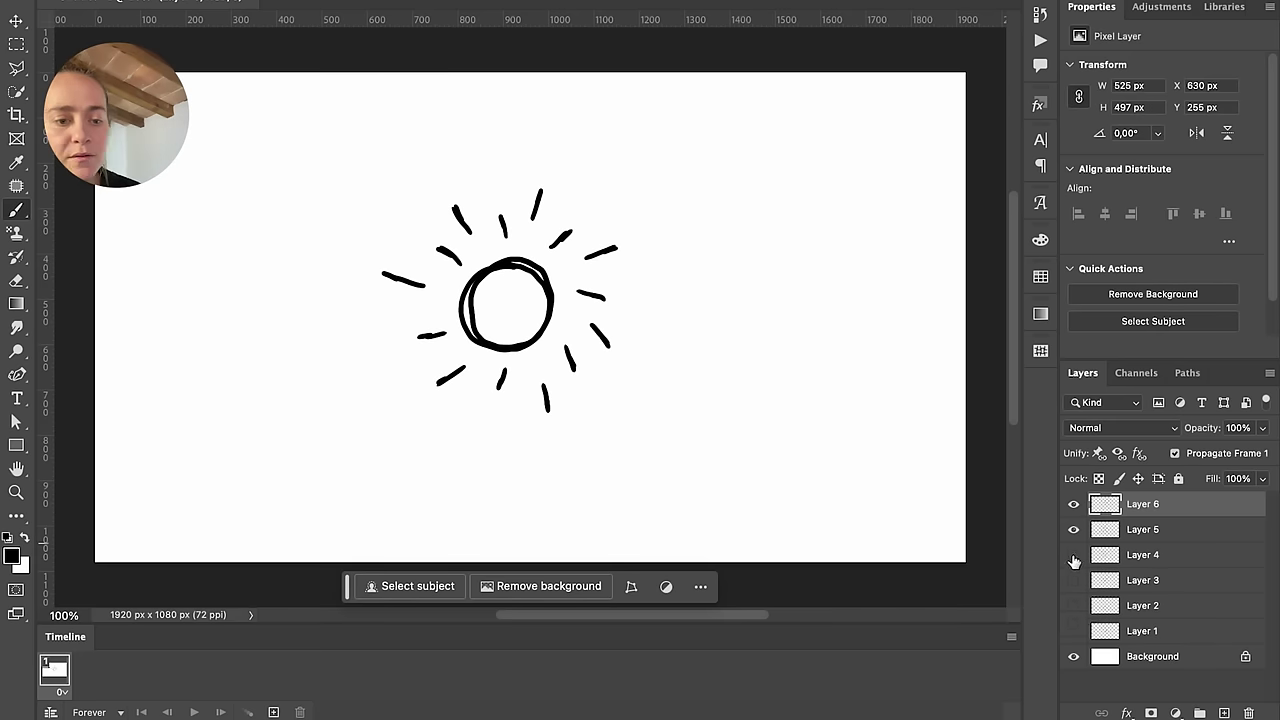
pyautogui.moveTo(1072, 564); pyautogui.dragTo(1073, 634)
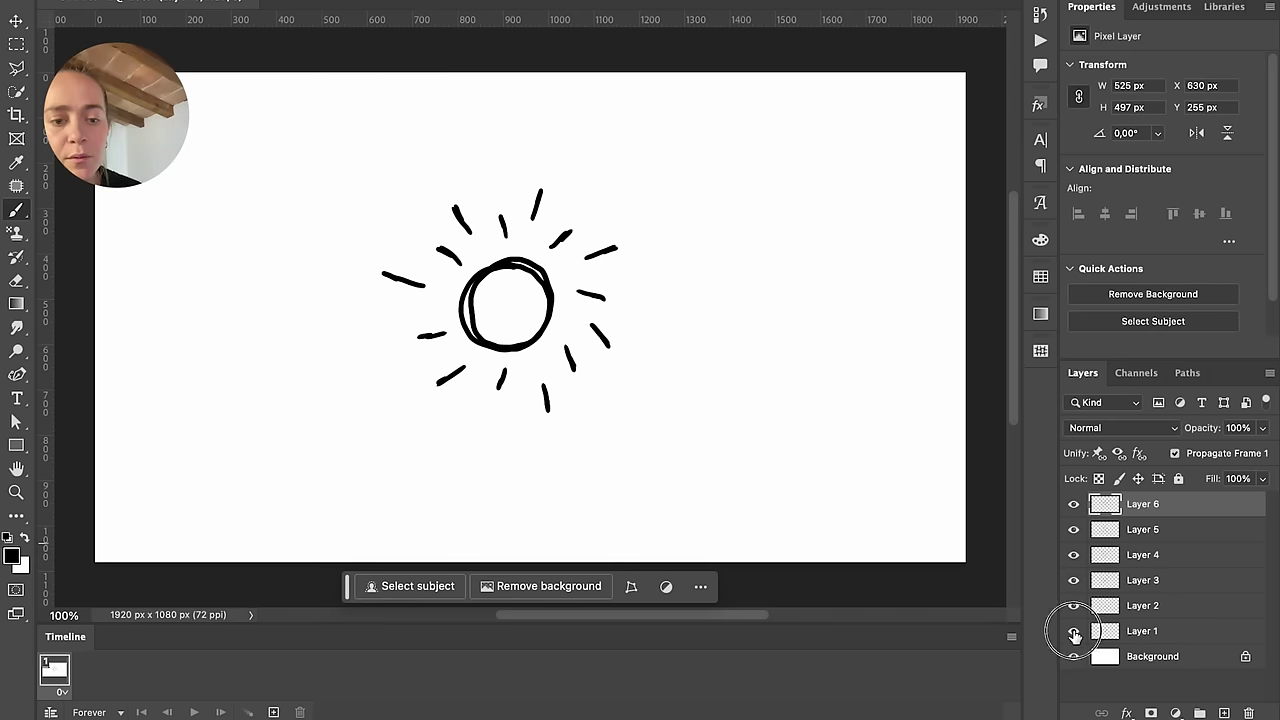
pyautogui.click(1073, 634)
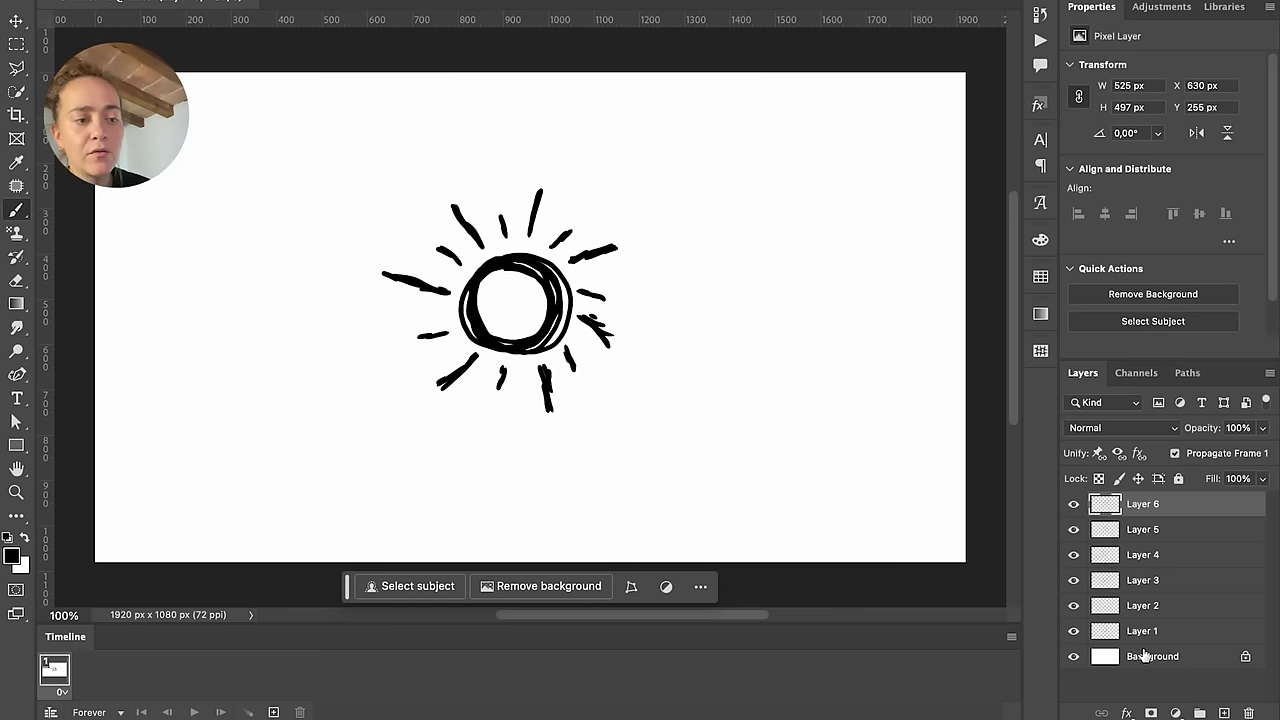
# Make frames from layers and preview frames 2 through 7 one by one
pyautogui.click(1006, 636)
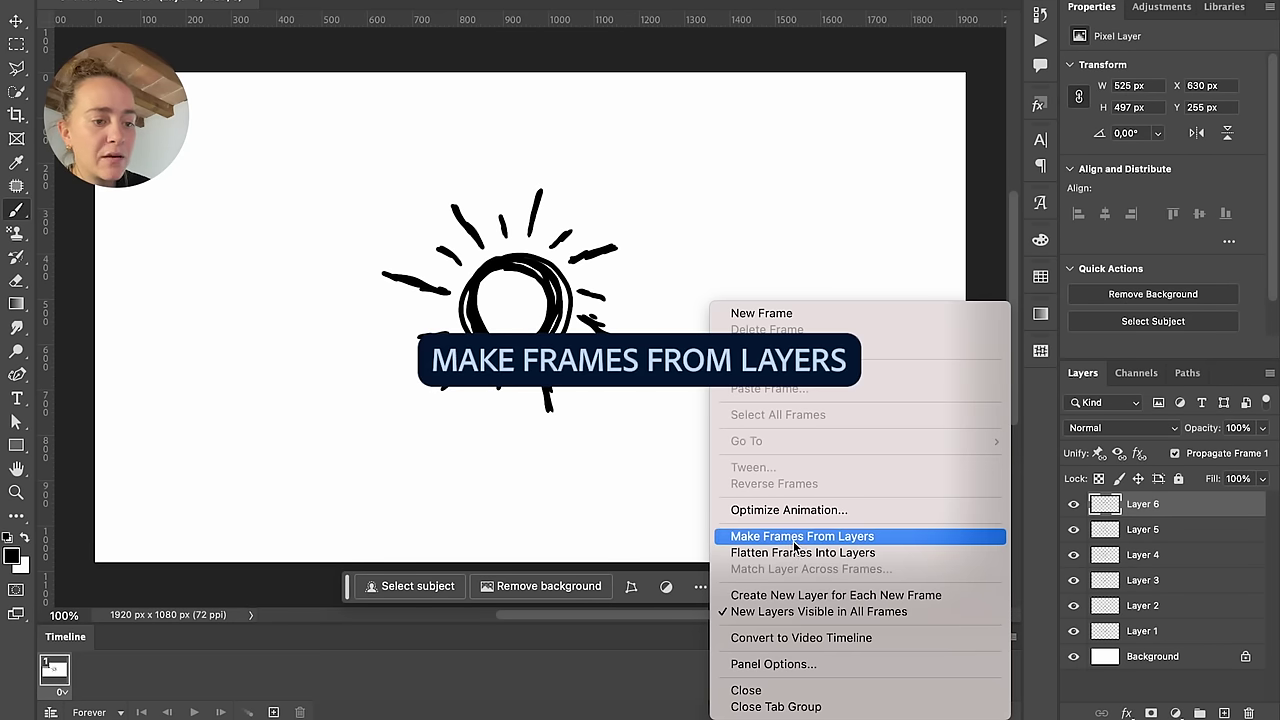
pyautogui.click(880, 536)
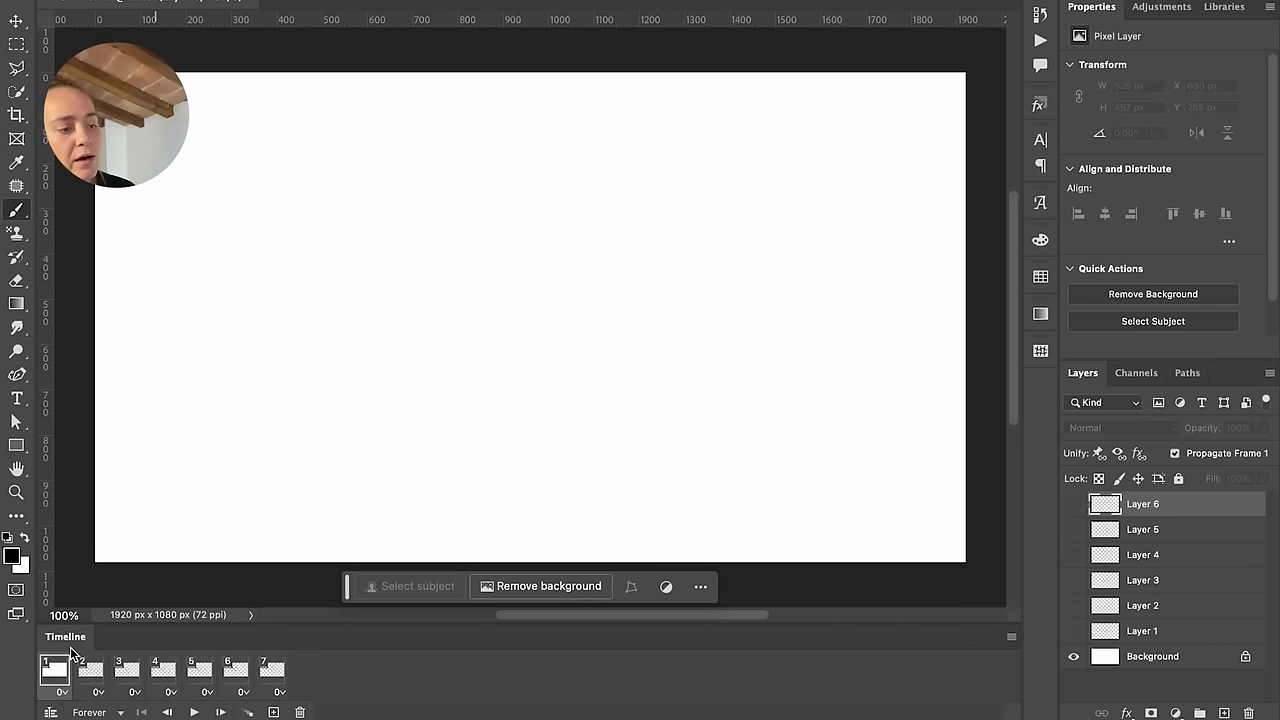
pyautogui.click(100, 680)
pyautogui.click(128, 678)
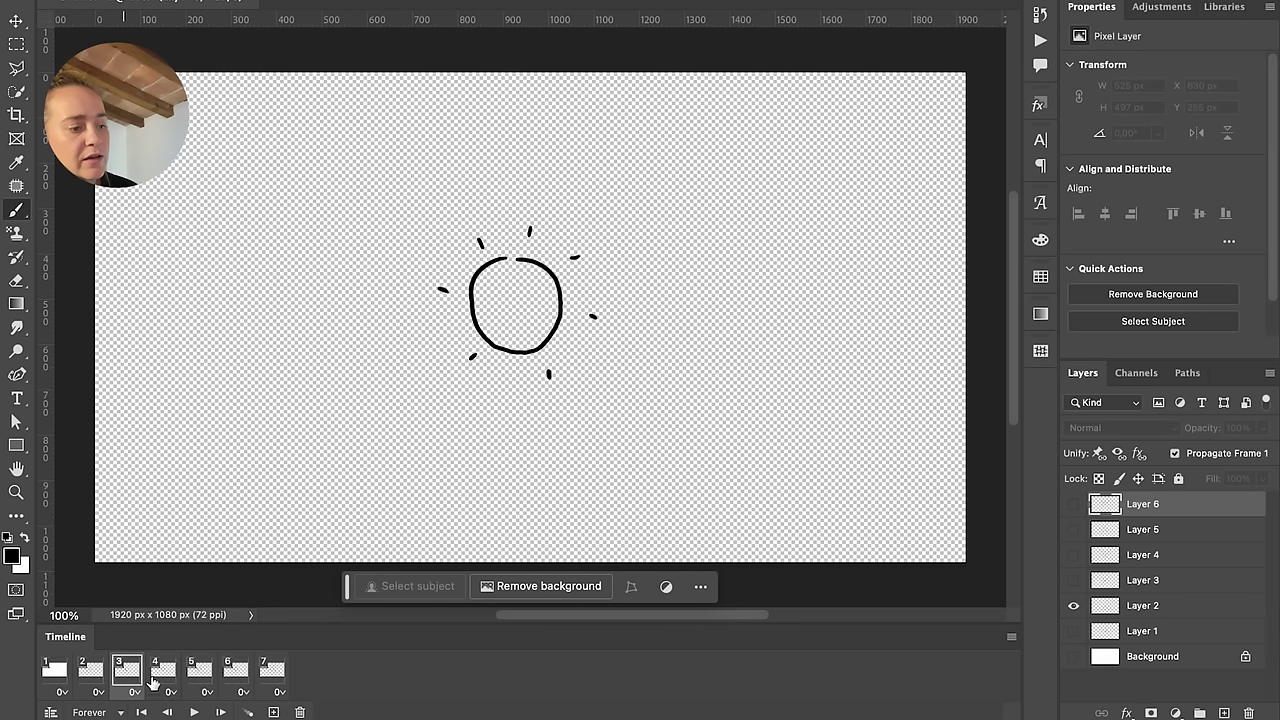
pyautogui.click(165, 681)
pyautogui.click(200, 683)
pyautogui.click(240, 684)
pyautogui.click(271, 680)
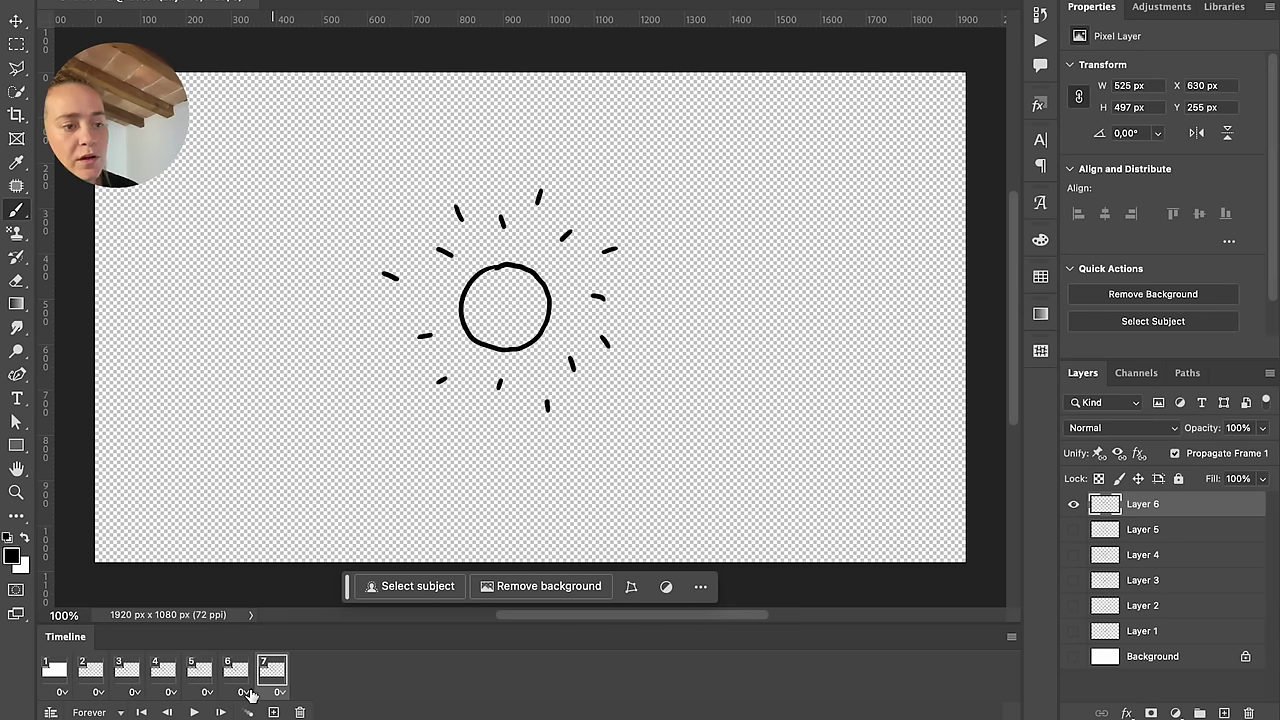
# Step back to frame 2 and select frames 2 through 7 together
pyautogui.click(240, 672)
pyautogui.click(200, 675)
pyautogui.click(163, 675)
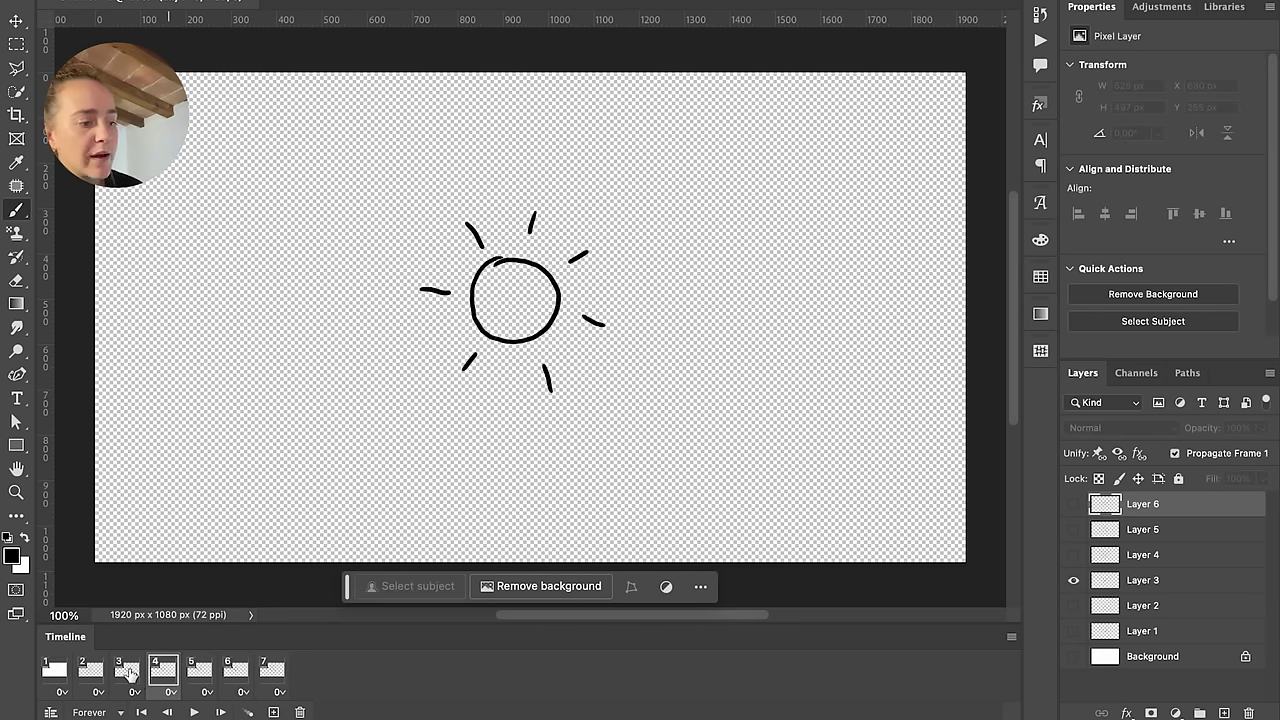
pyautogui.click(127, 675)
pyautogui.click(90, 672)
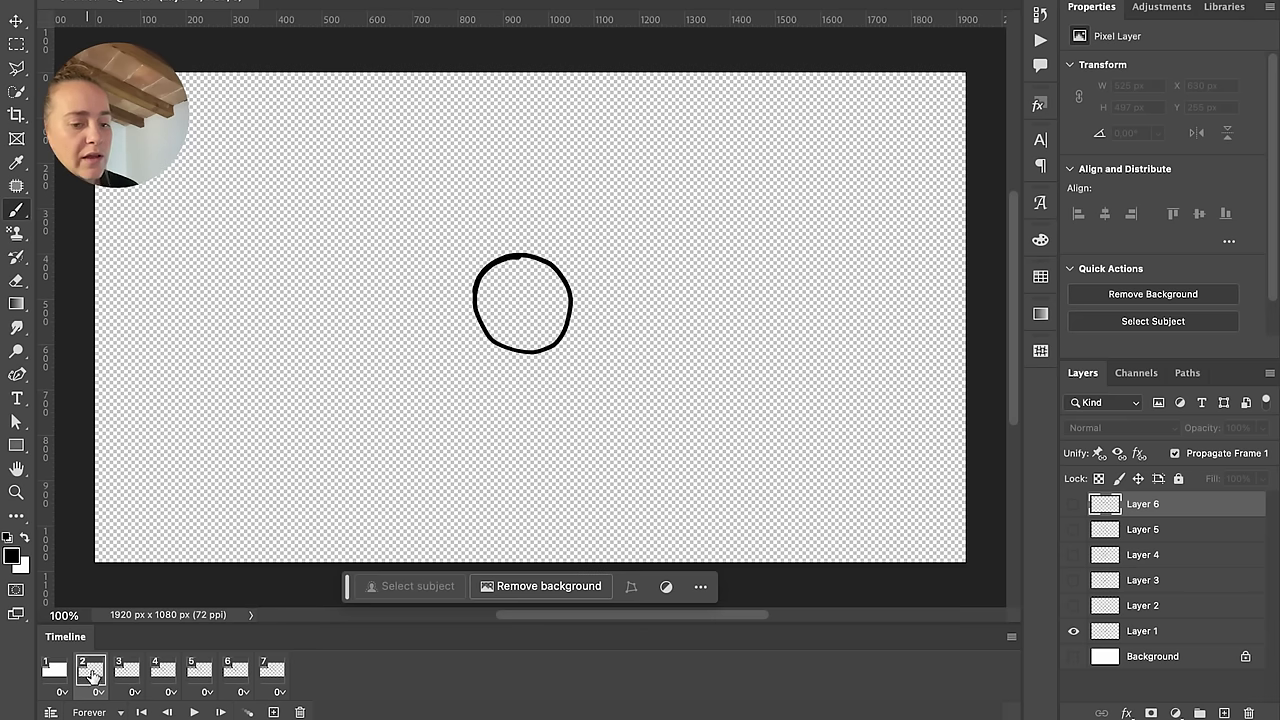
pyautogui.keyDown('shift'); pyautogui.click(272, 677); pyautogui.keyUp('shift')
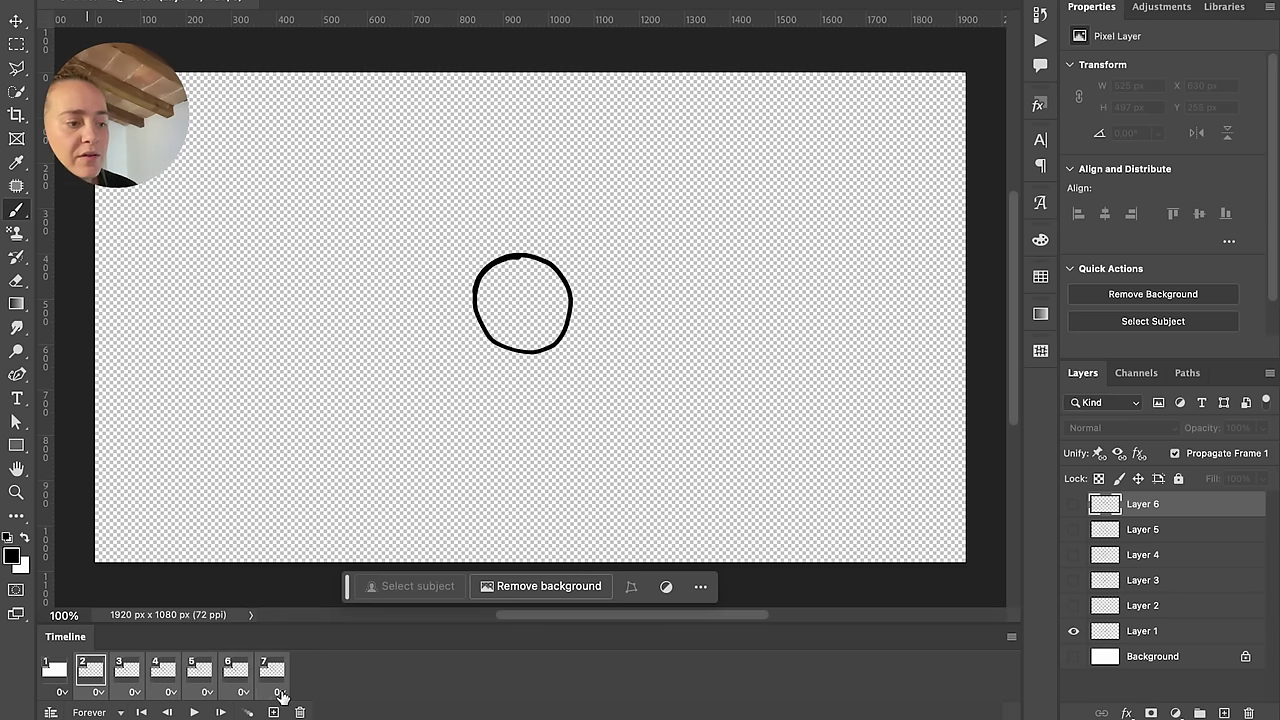
# Show the white Background in frames 2–7, preview the animation, then start a new document
pyautogui.click(1076, 660)
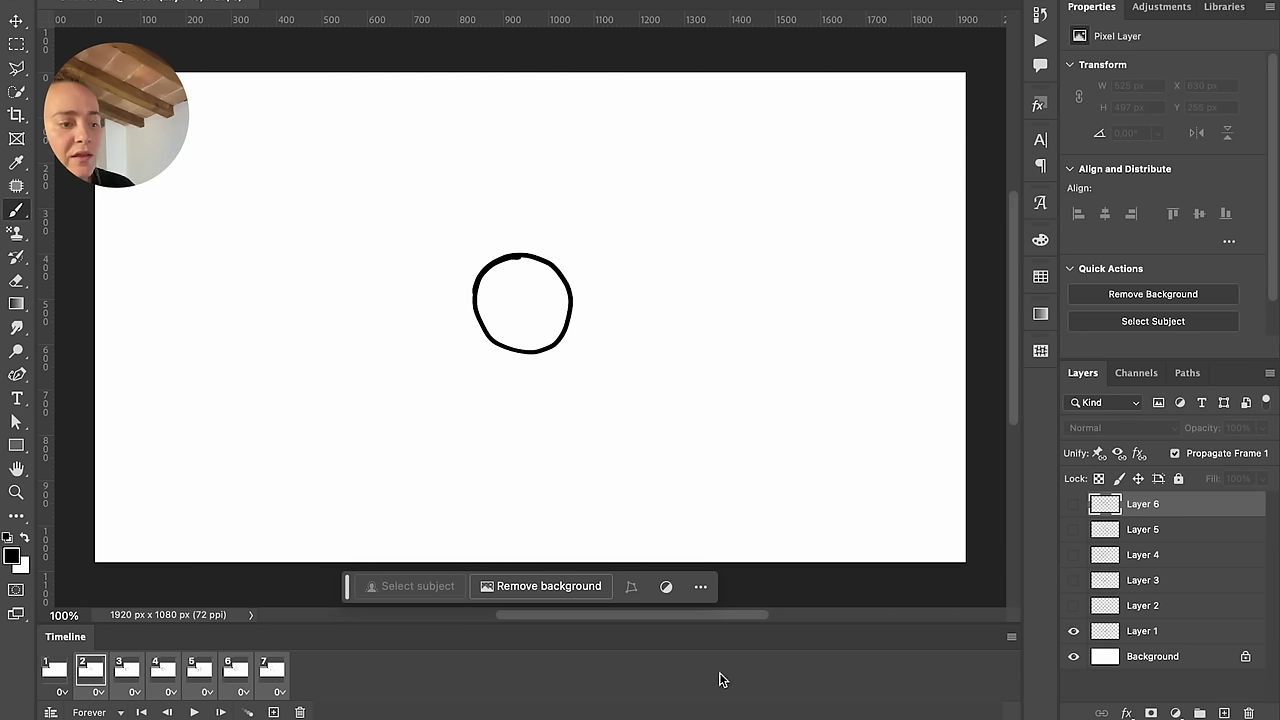
pyautogui.click(47, 680)
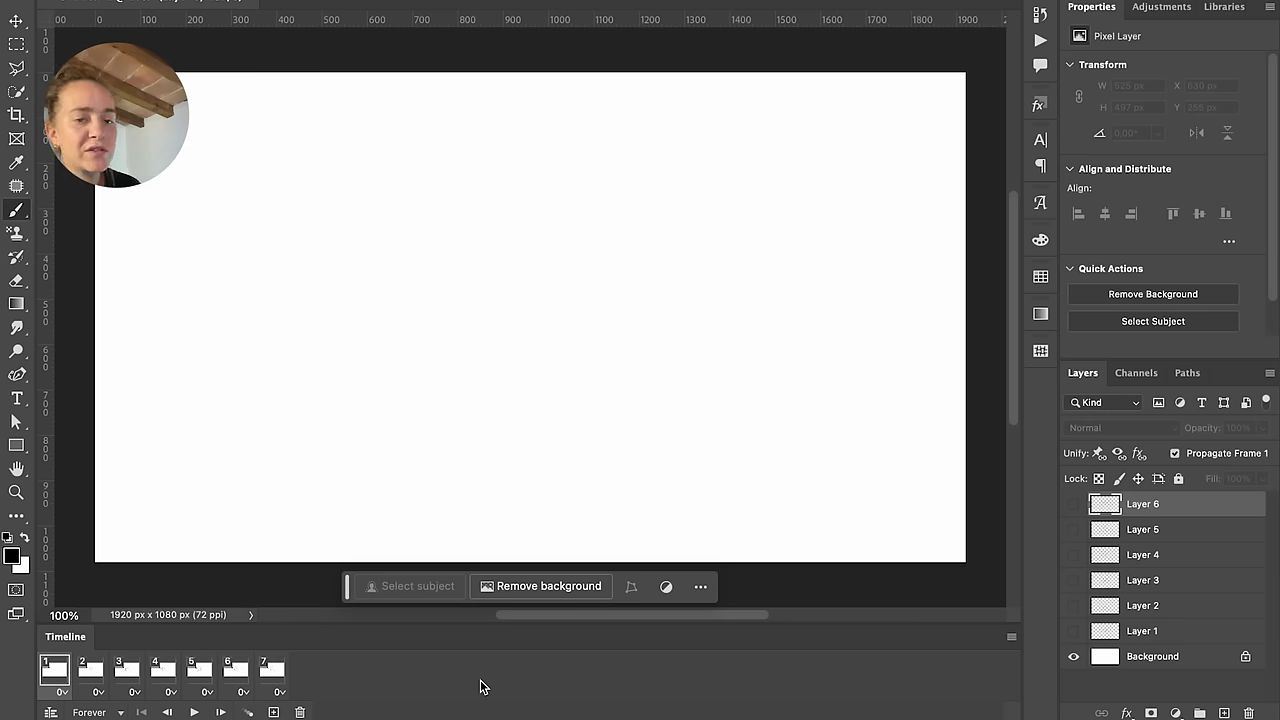
pyautogui.press('space')
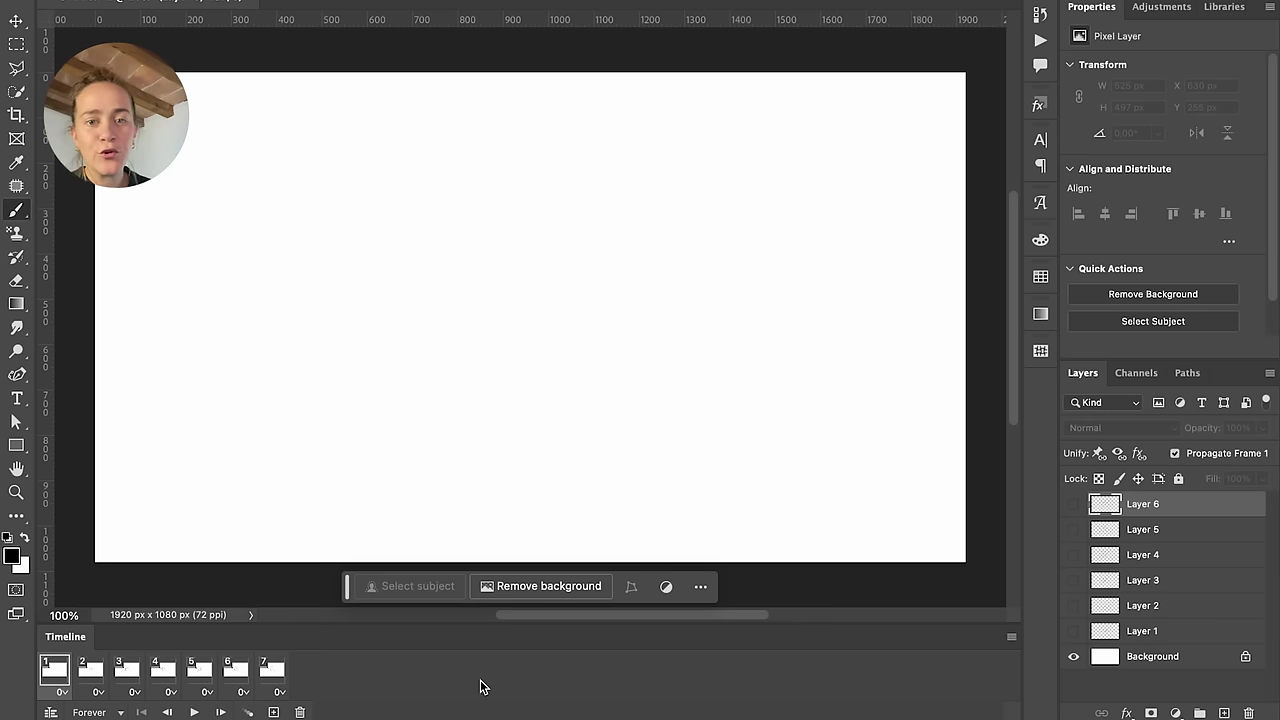
pyautogui.press('space')
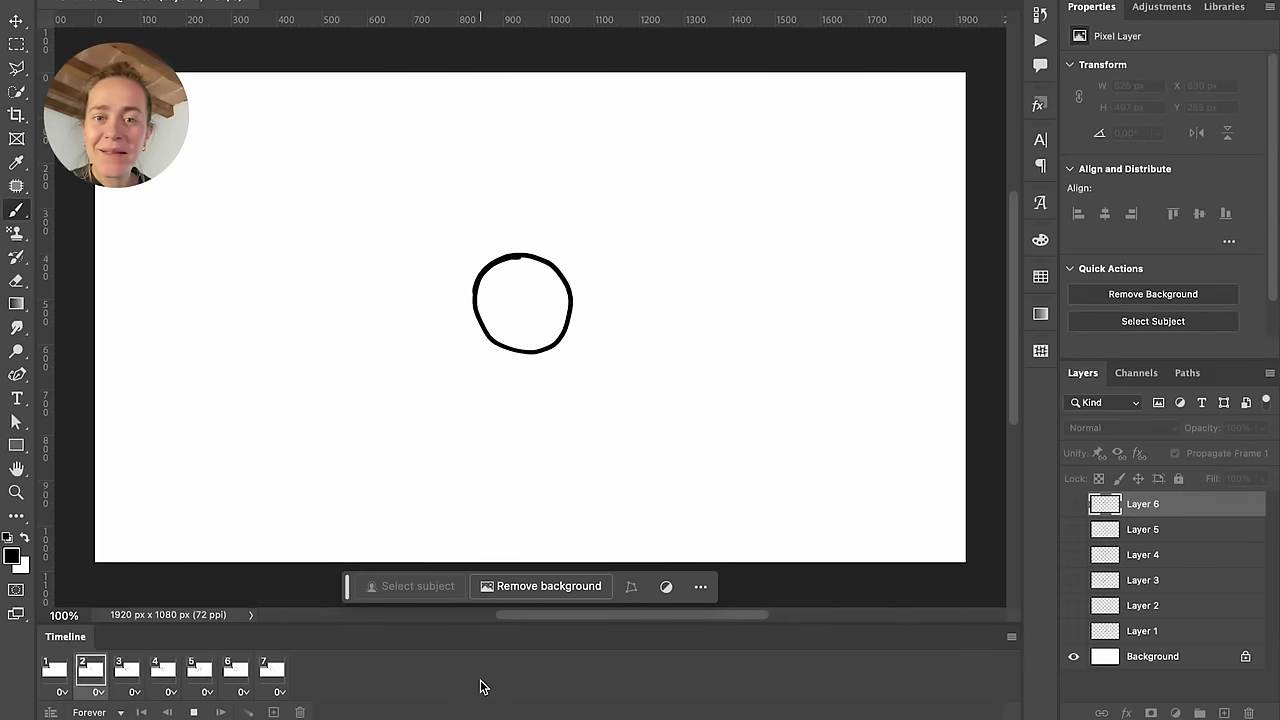
pyautogui.press('super+n')
pyautogui.moveTo(816, 54); pyautogui.dragTo(766, 0)
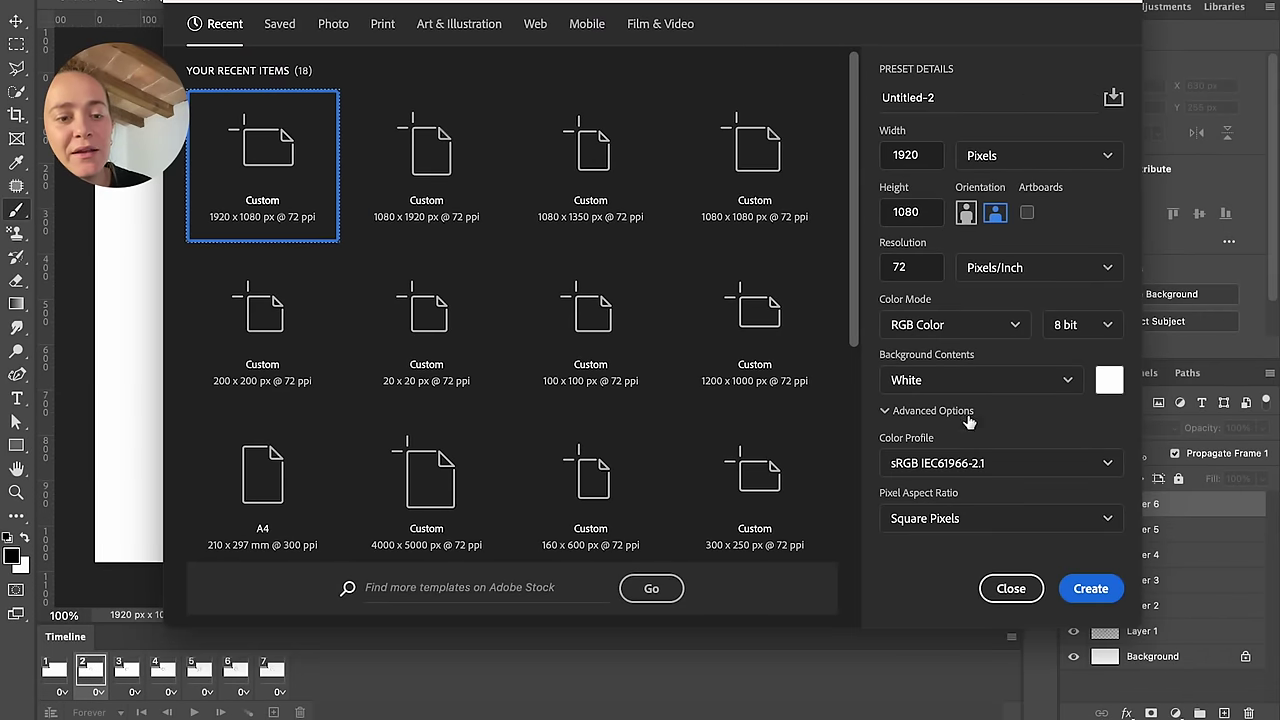
# Create the new 1920×1080 document
pyautogui.click(1085, 592)
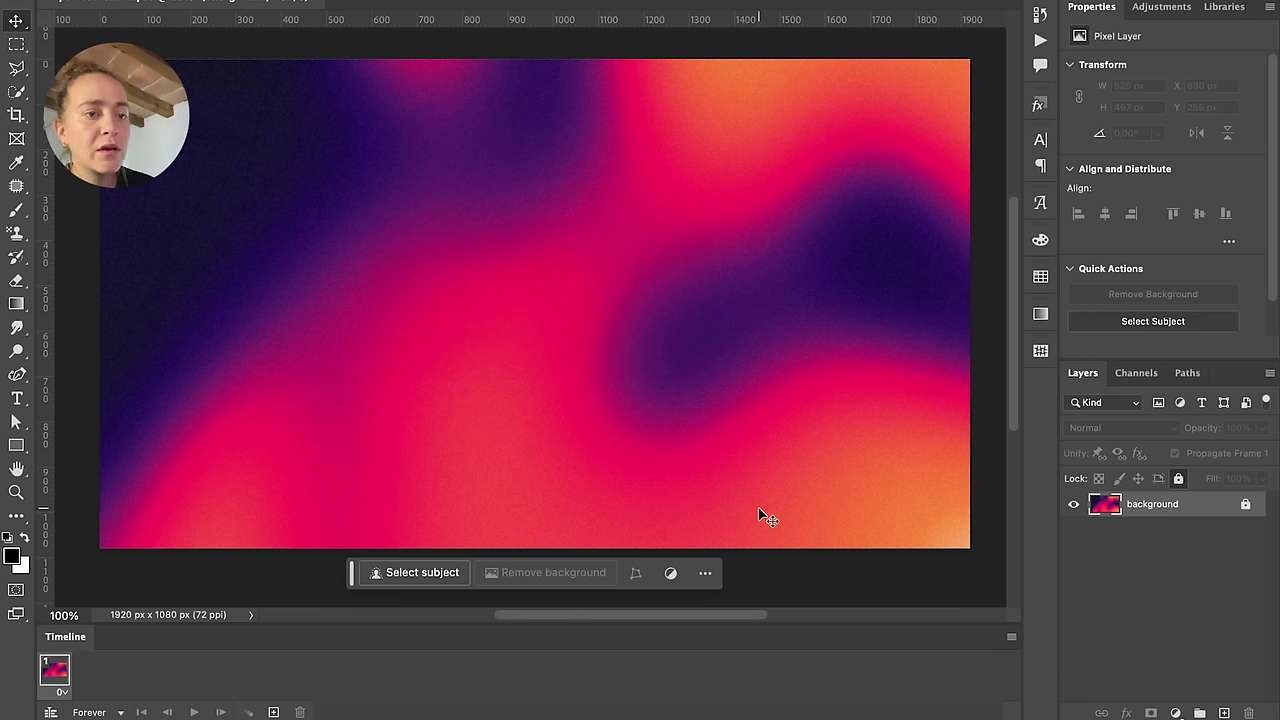
# Add a Hue/Saturation adjustment layer with Hue set to -180
pyautogui.click(1157, 8)
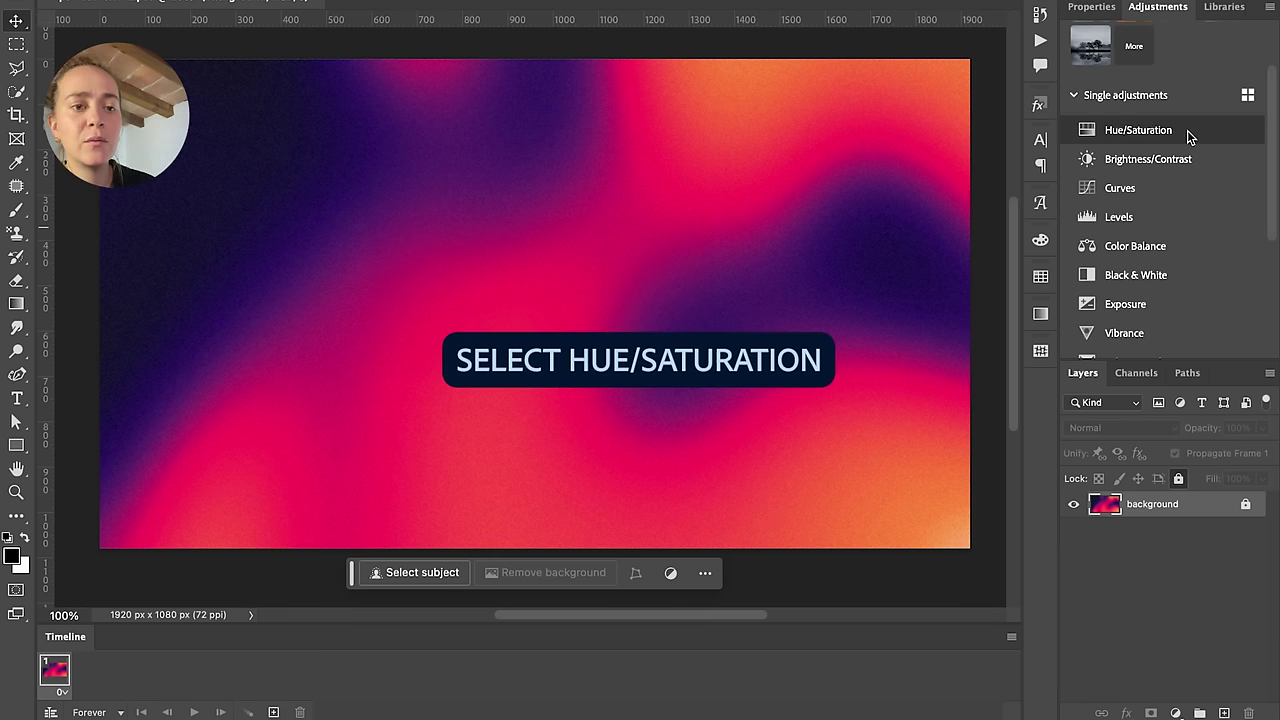
pyautogui.click(1188, 137)
pyautogui.moveTo(1162, 131); pyautogui.dragTo(1076, 131)
pyautogui.click(1222, 117)
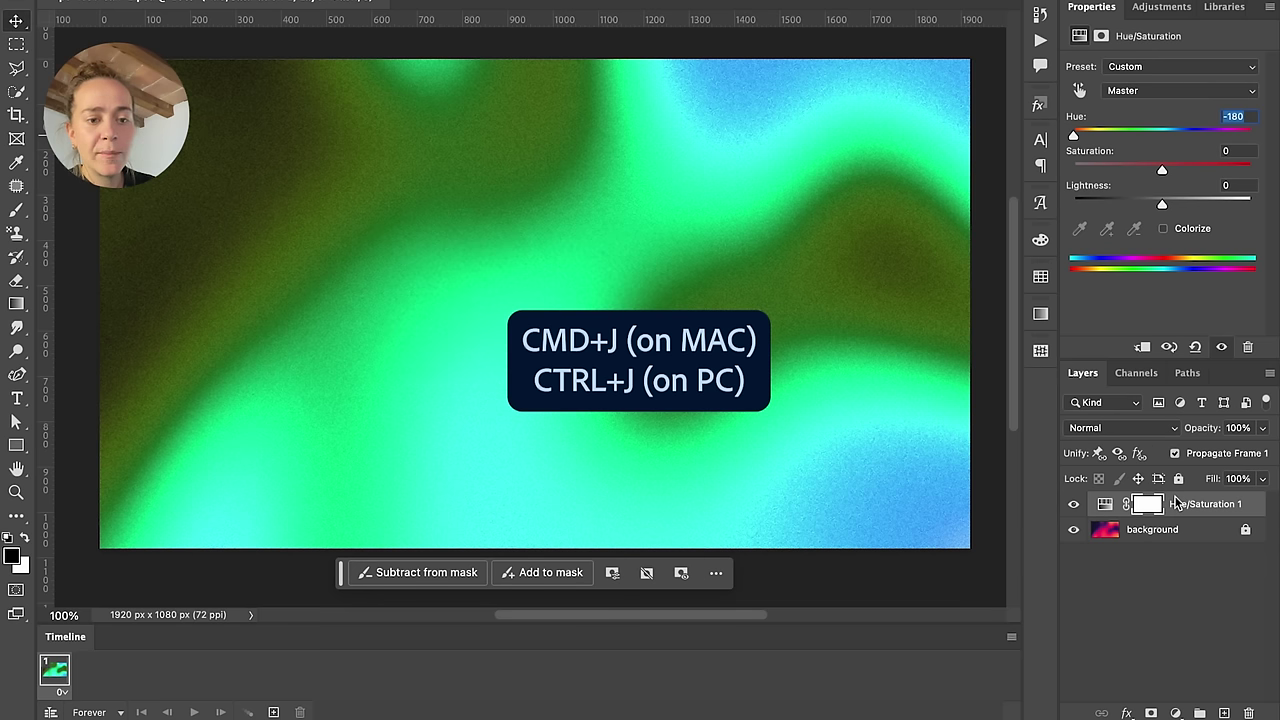
# Duplicate the hue layer repeatedly, raising each copy's Hue by 20 (-160, -140, -120)
pyautogui.press('super+j')
pyautogui.hotkey('shift', 'Up')
pyautogui.hotkey('shift', 'Up')
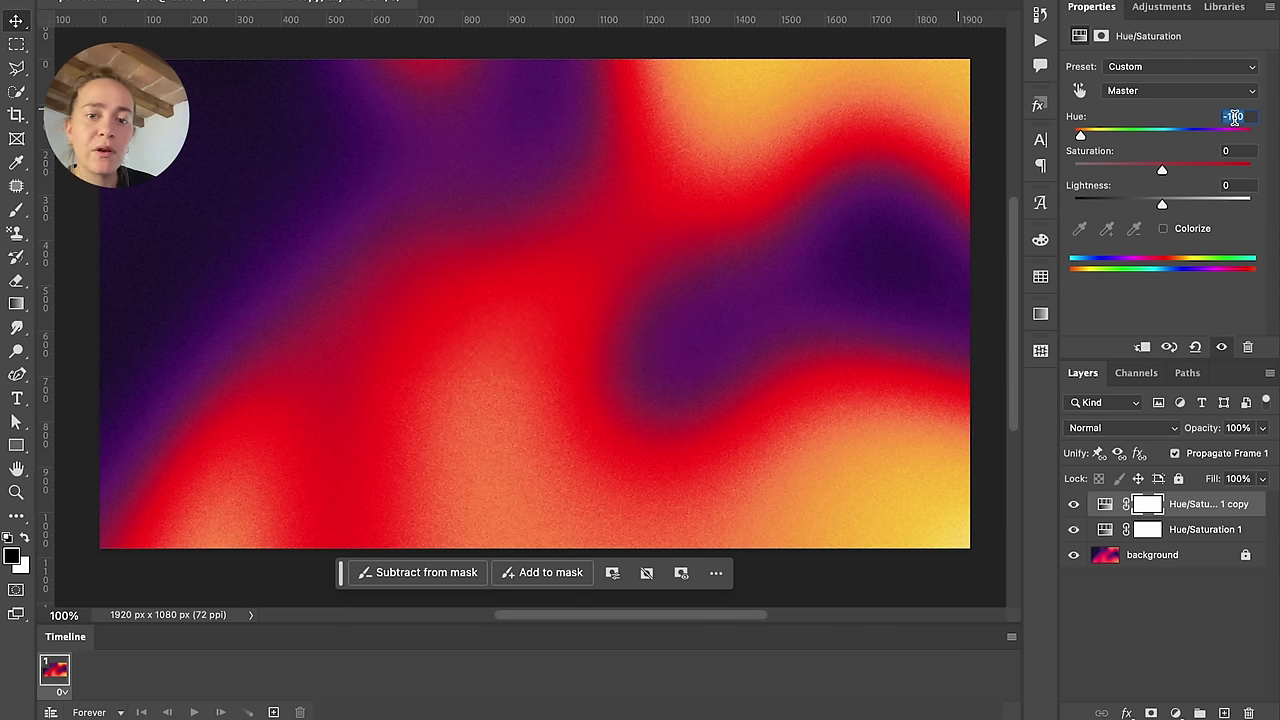
pyautogui.press('super+j')
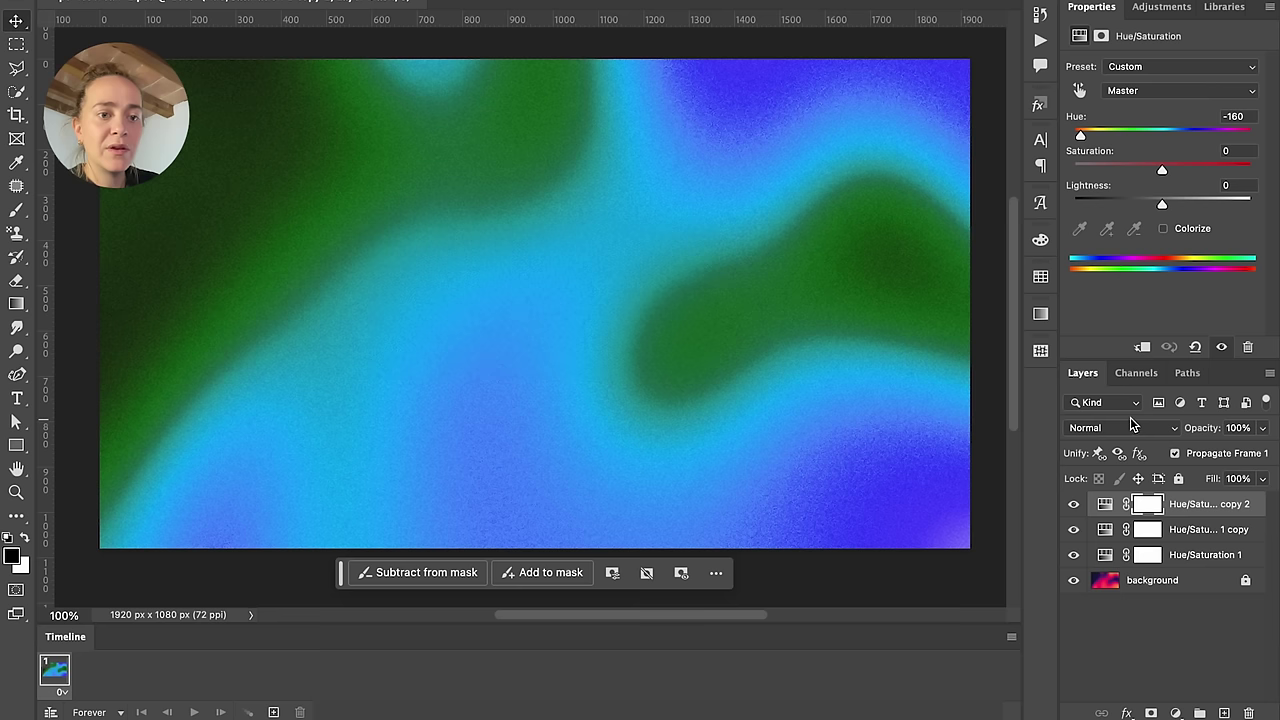
pyautogui.click(1233, 117)
pyautogui.hotkey('shift', 'Up')
pyautogui.hotkey('shift', 'Up')
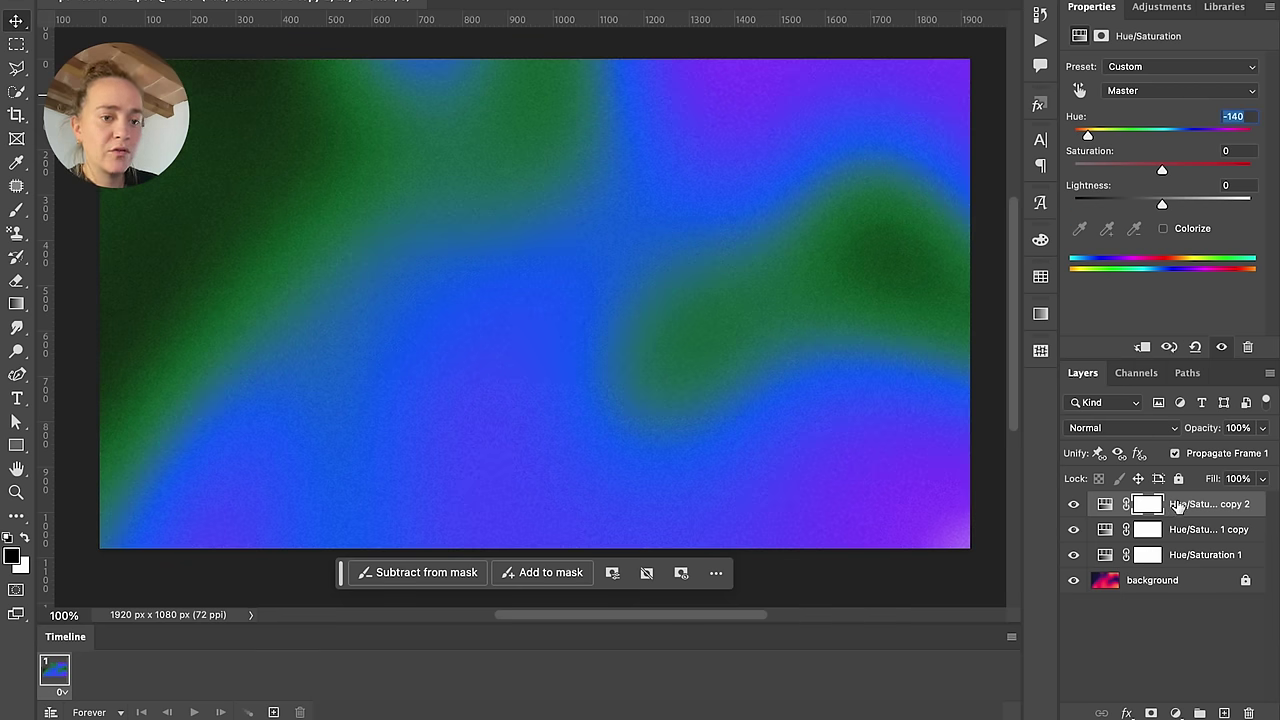
pyautogui.press('super+j')
pyautogui.click(1235, 116)
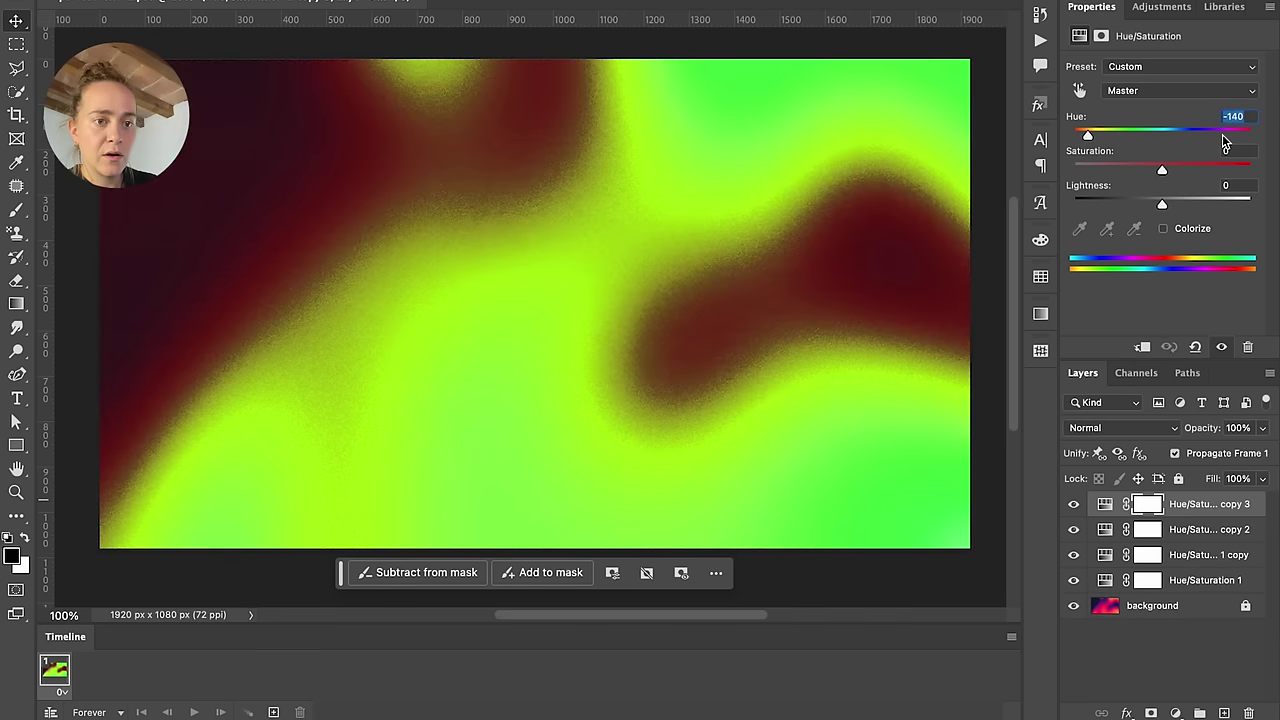
pyautogui.hotkey('shift', 'Up')
pyautogui.hotkey('shift', 'Up')
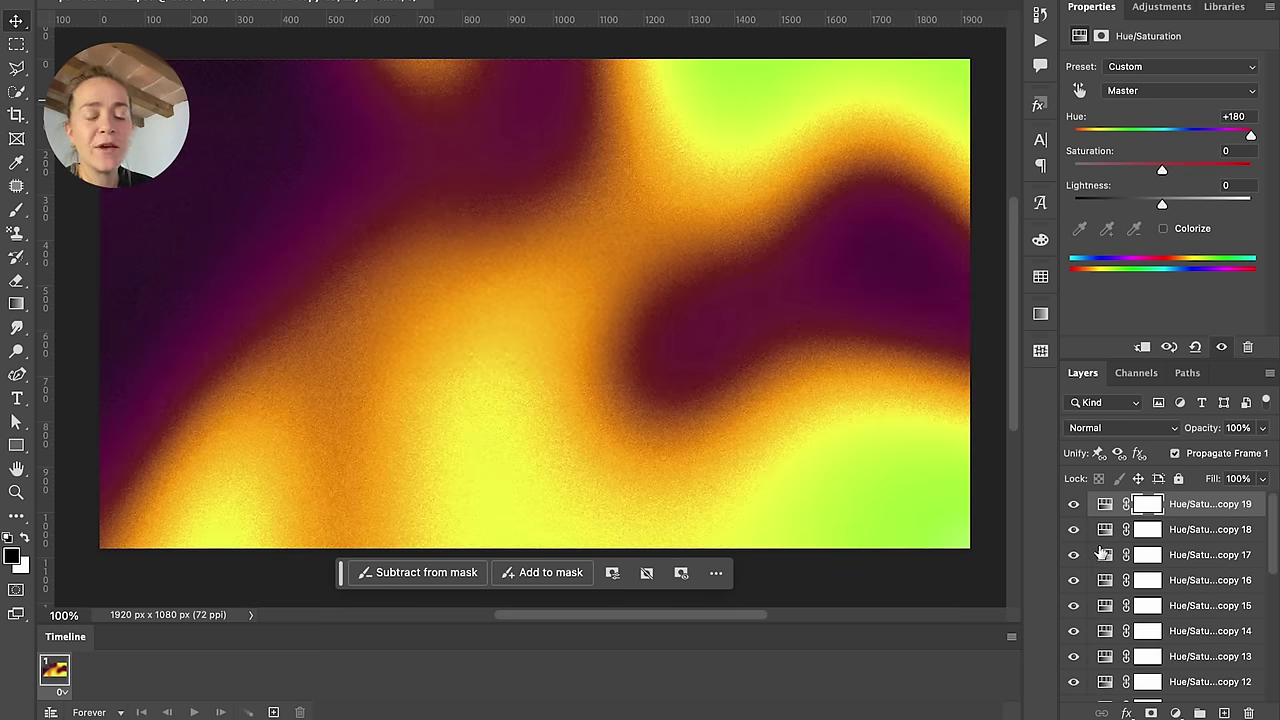
pyautogui.click(1013, 641)
# Make 21 frames from layers, show the gradient background in all, and play the loop
pyautogui.click(867, 537)
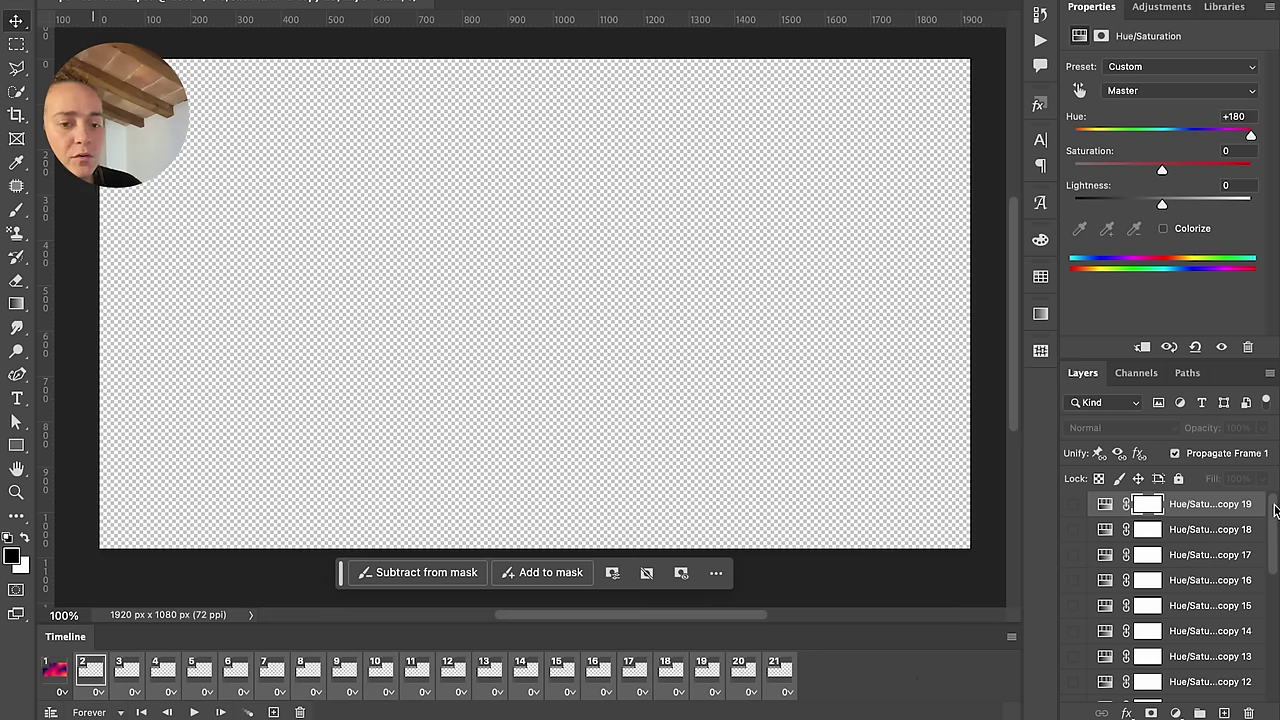
pyautogui.moveTo(1275, 510); pyautogui.dragTo(1273, 670)
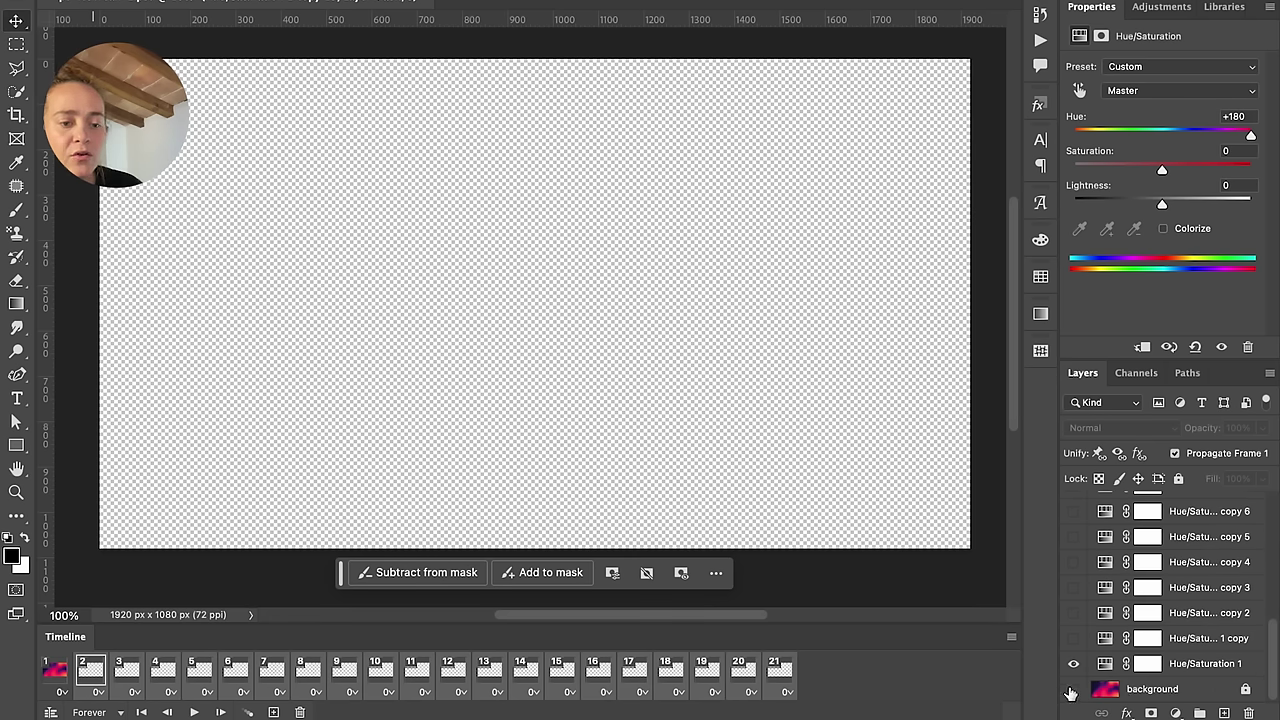
pyautogui.click(1073, 690)
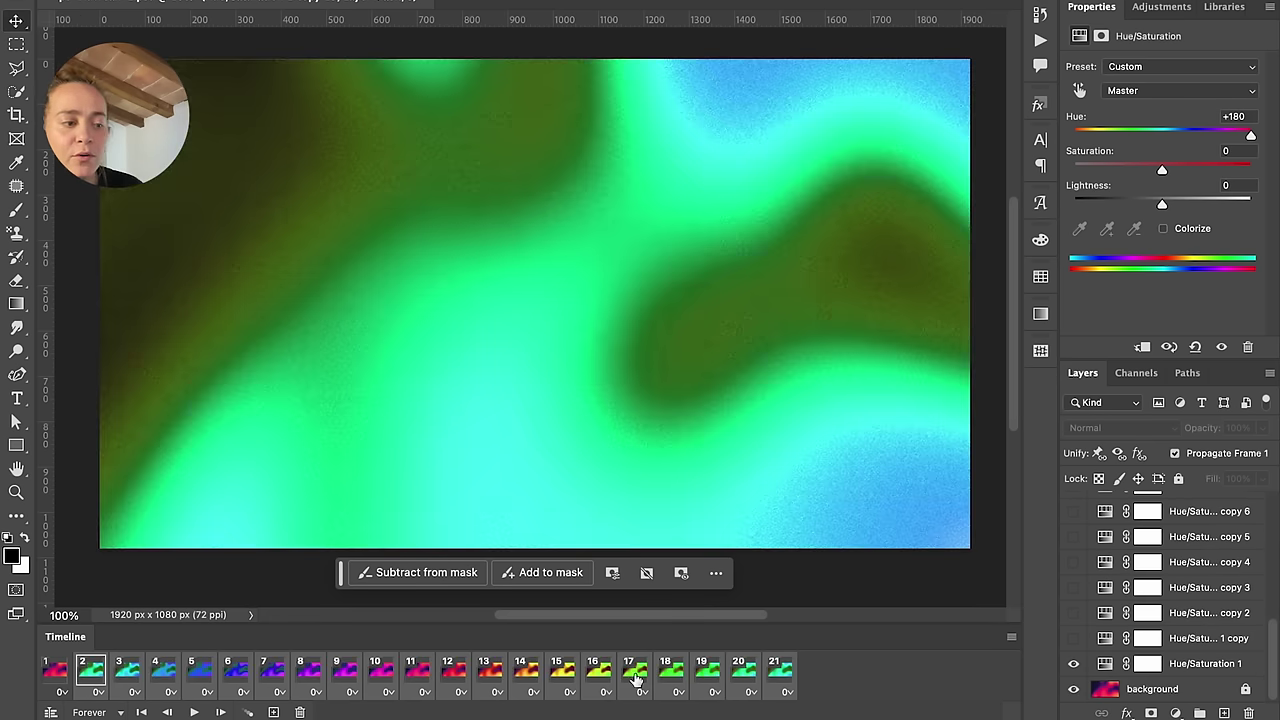
pyautogui.click(55, 670)
pyautogui.click(193, 712)
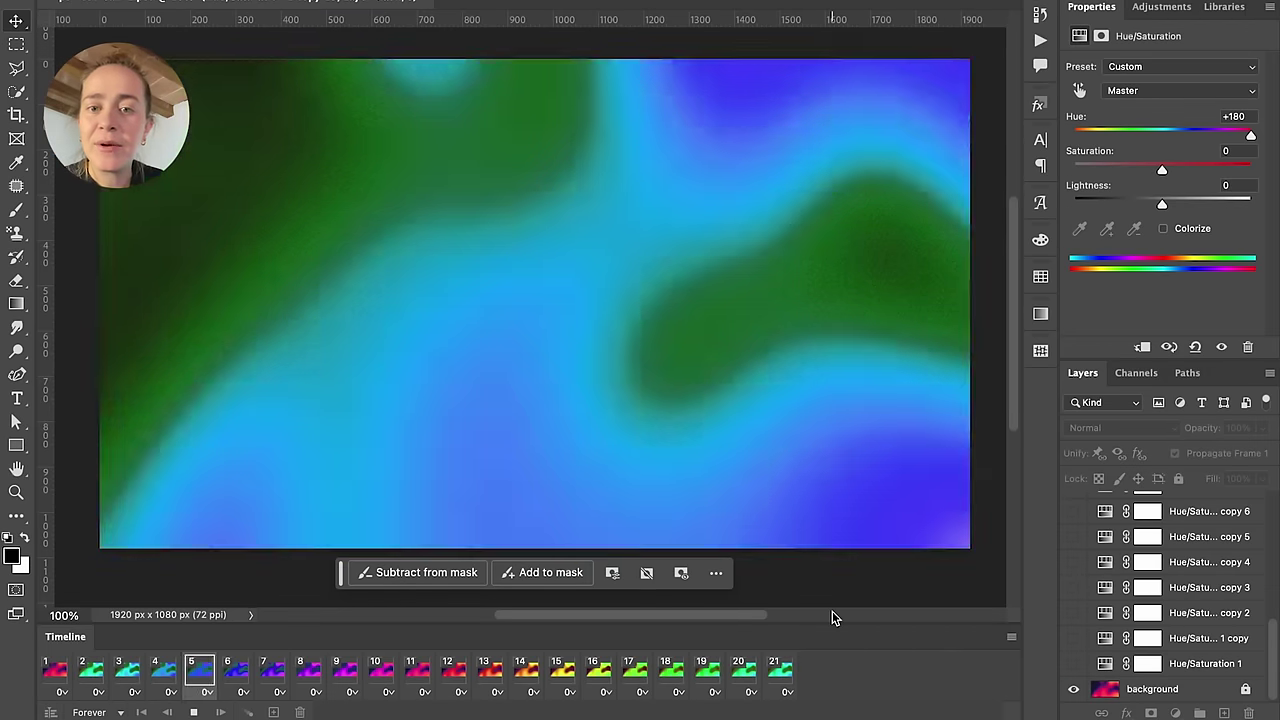
pyautogui.press('space')
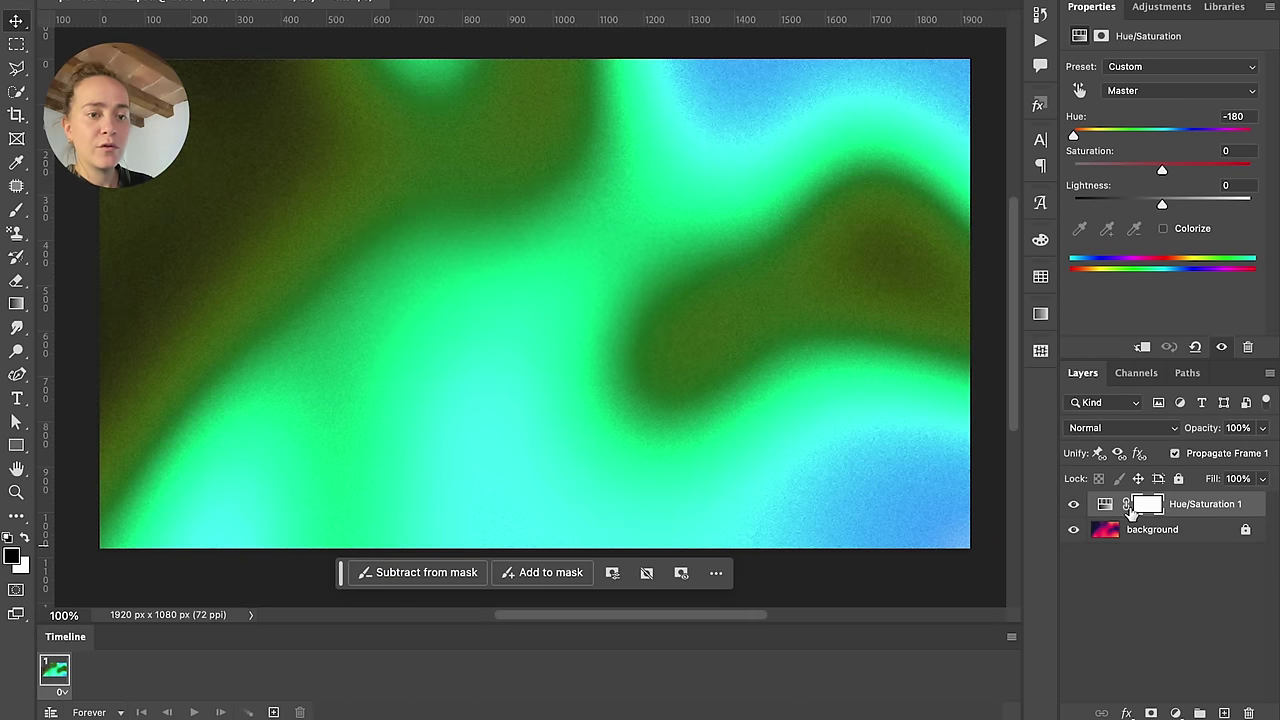
# Duplicate Hue/Saturation 1 with Hue 0 and set layer visibility for frames 1 and 2
pyautogui.press('super+j')
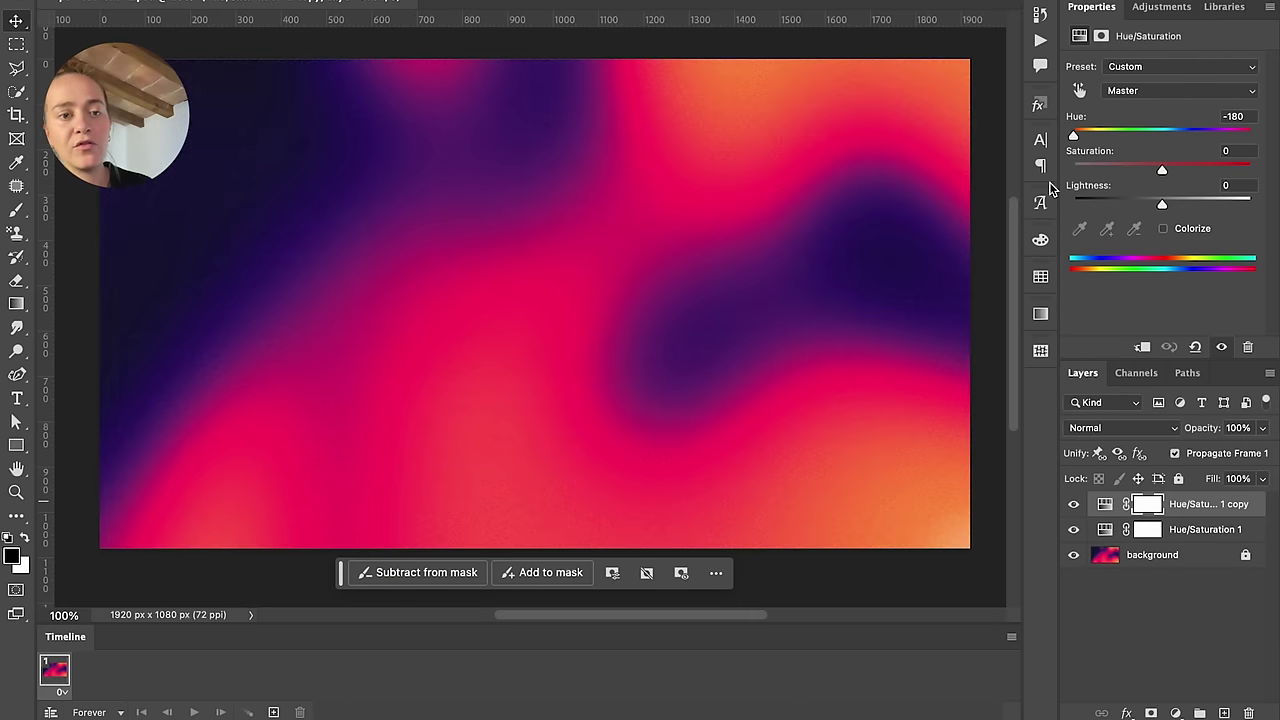
pyautogui.moveTo(1075, 137); pyautogui.dragTo(1163, 137)
pyautogui.click(1228, 116)
pyautogui.write('0')
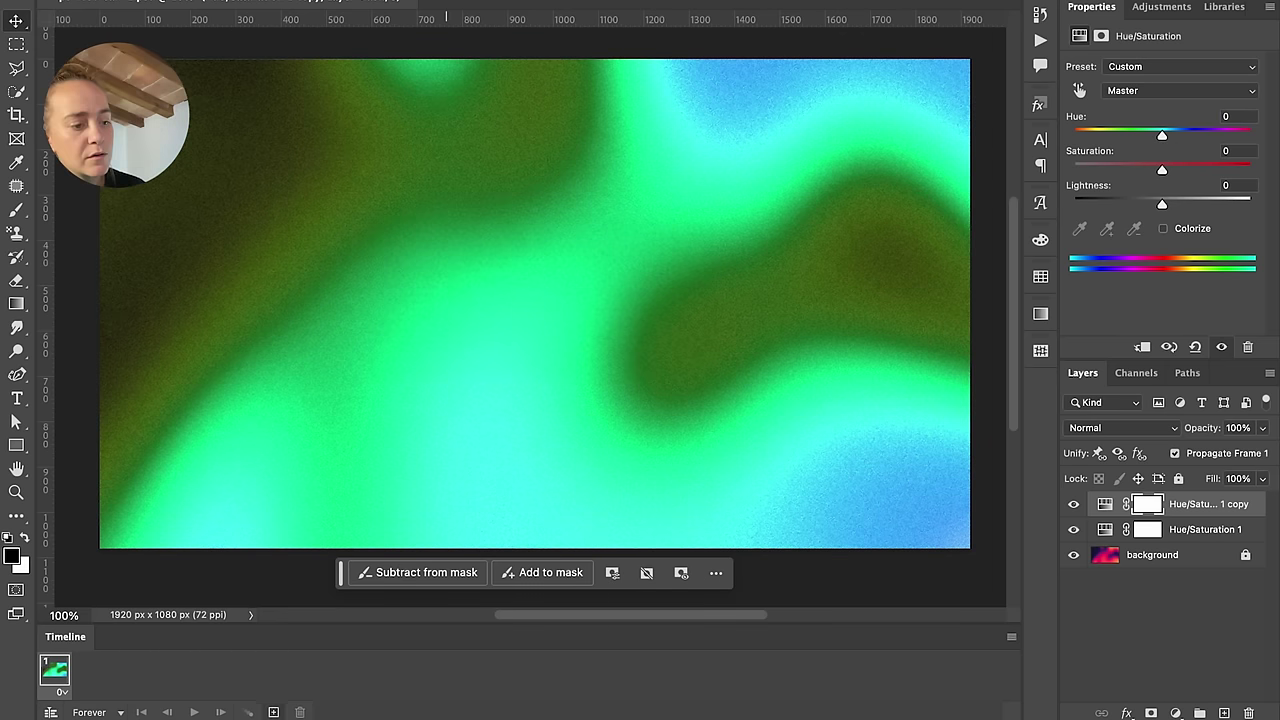
pyautogui.moveTo(1073, 504); pyautogui.dragTo(1073, 529)
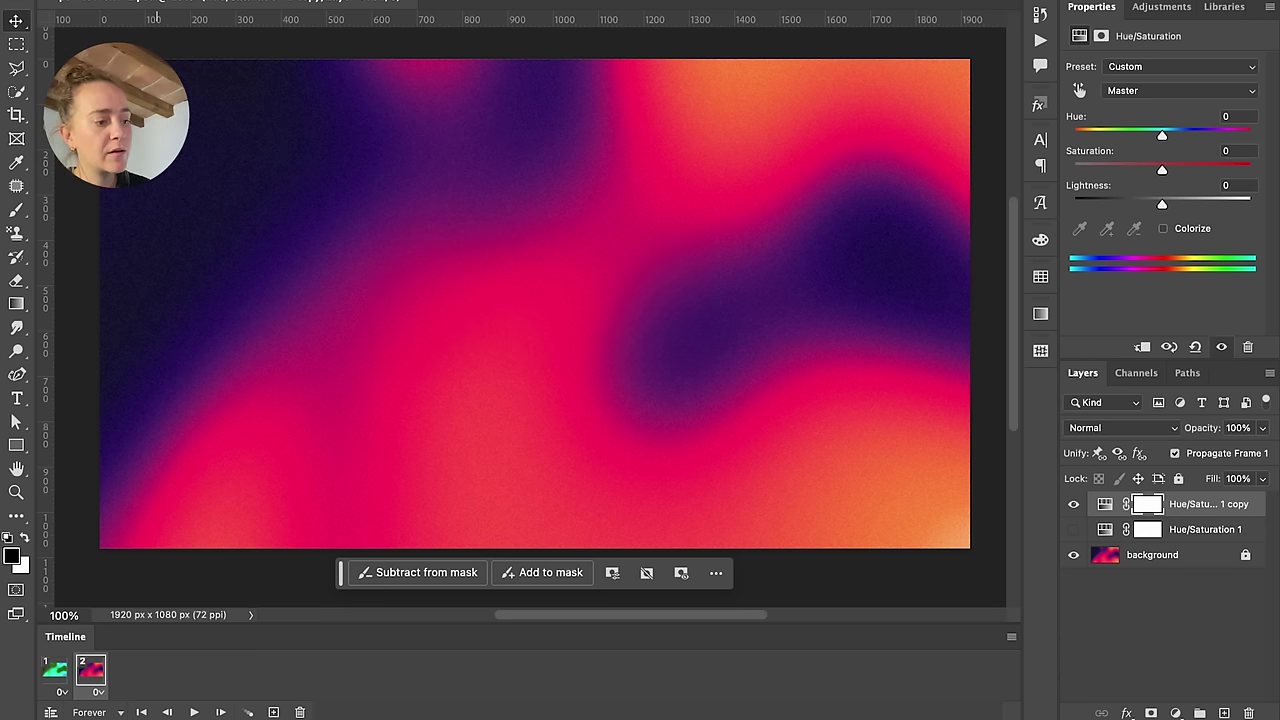
pyautogui.click(55, 670)
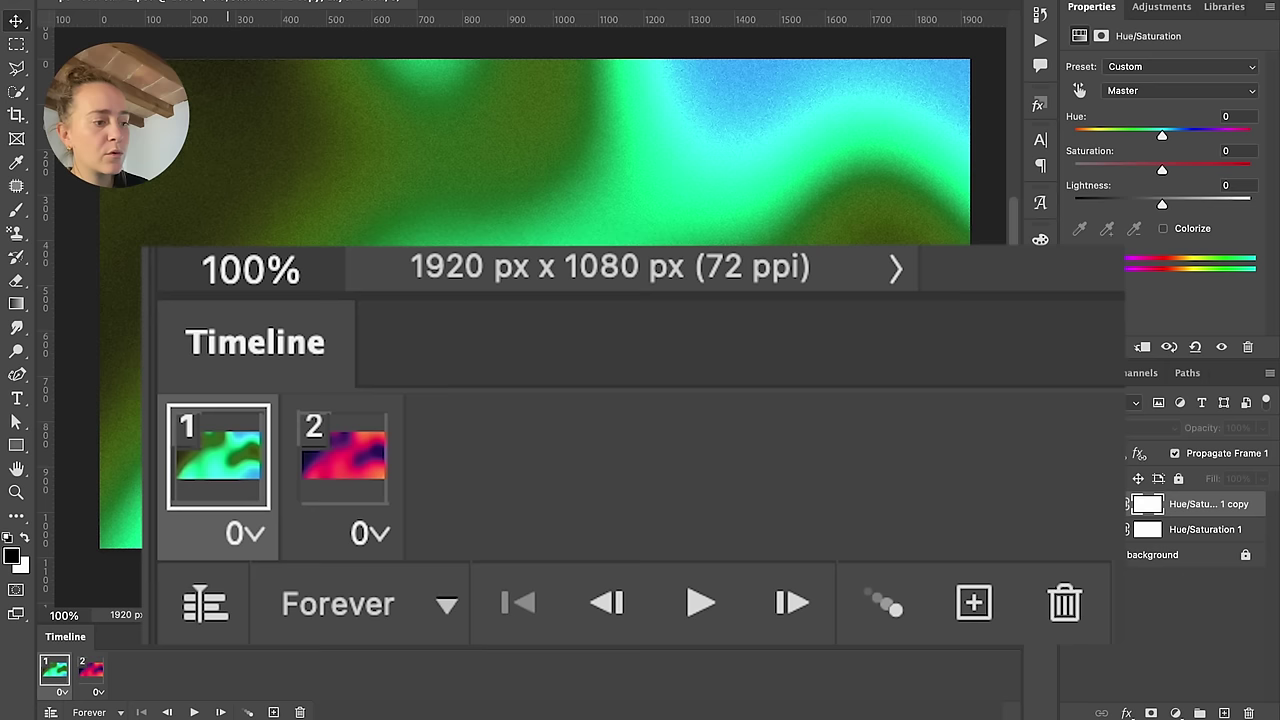
pyautogui.click(90, 670)
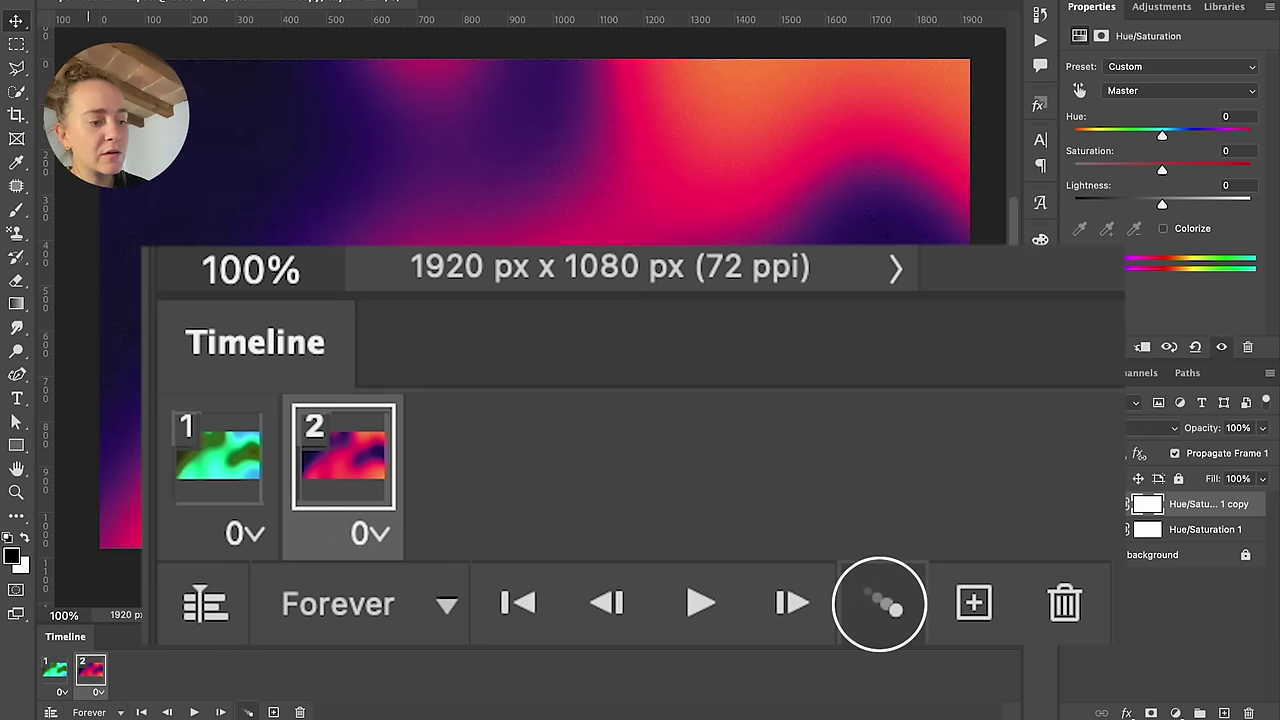
# Tween 10 frames between the green and pink frames and play the transition
pyautogui.click(248, 712)
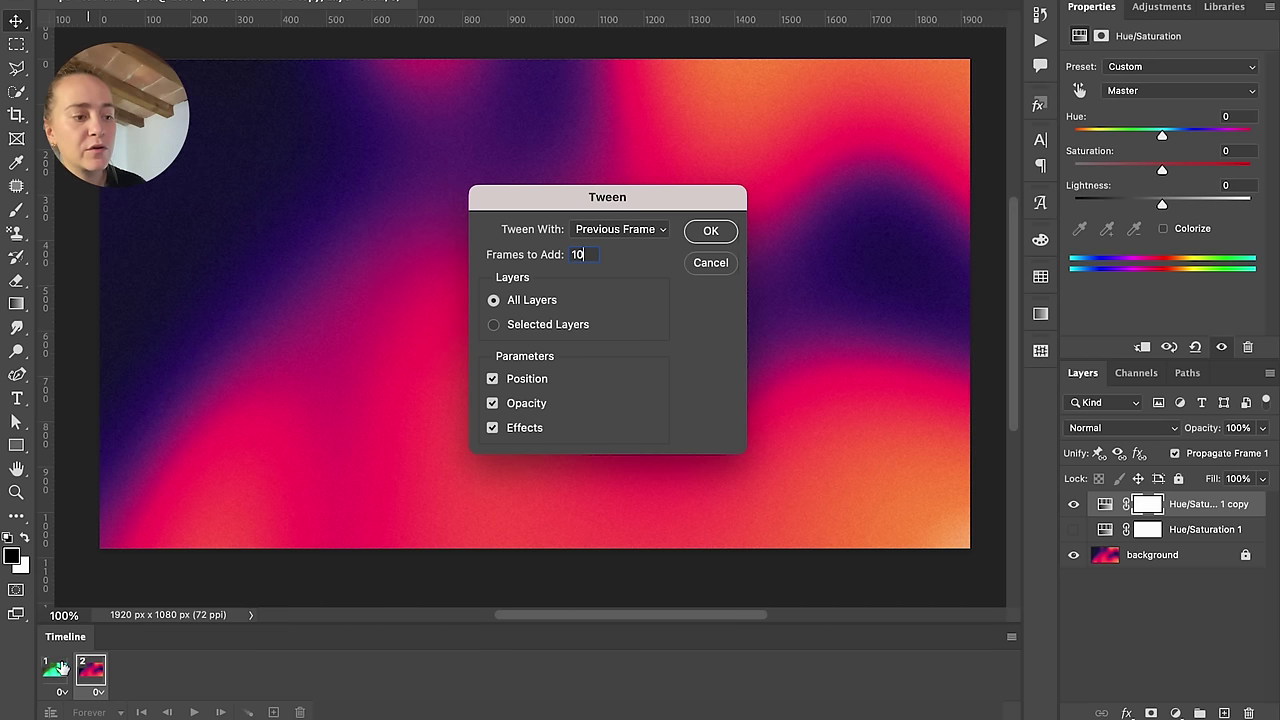
pyautogui.click(709, 232)
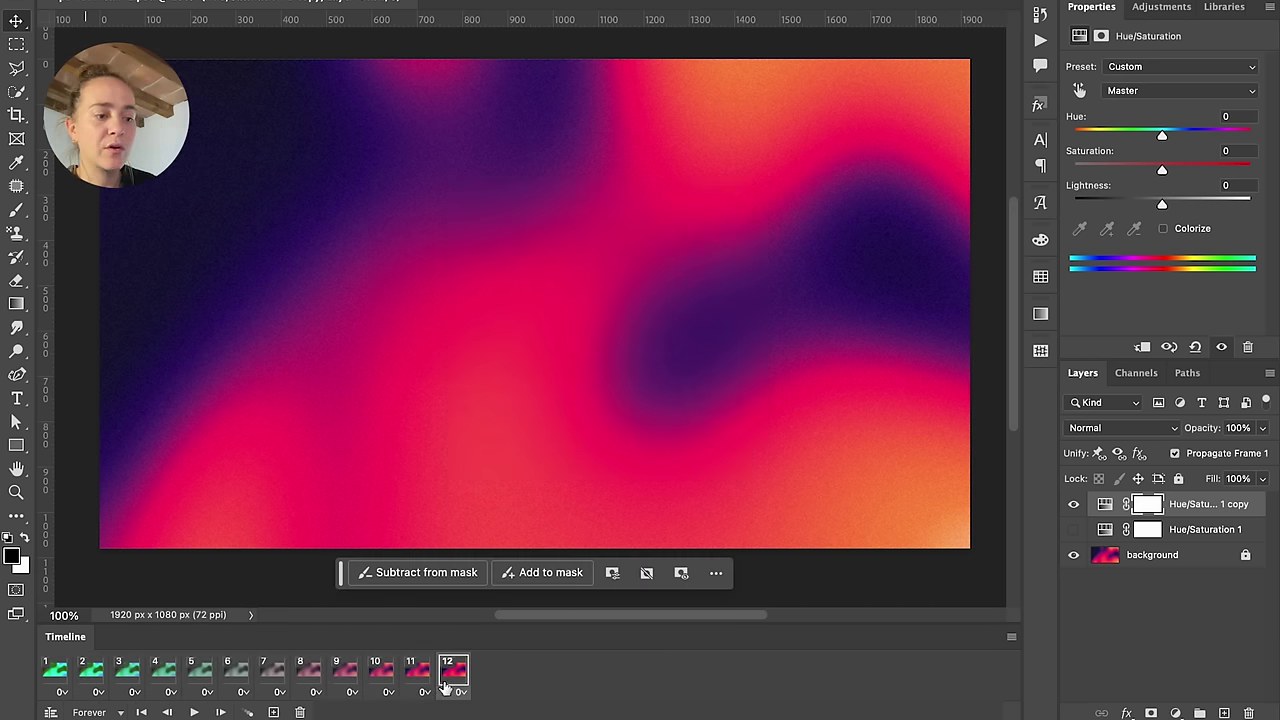
pyautogui.click(193, 712)
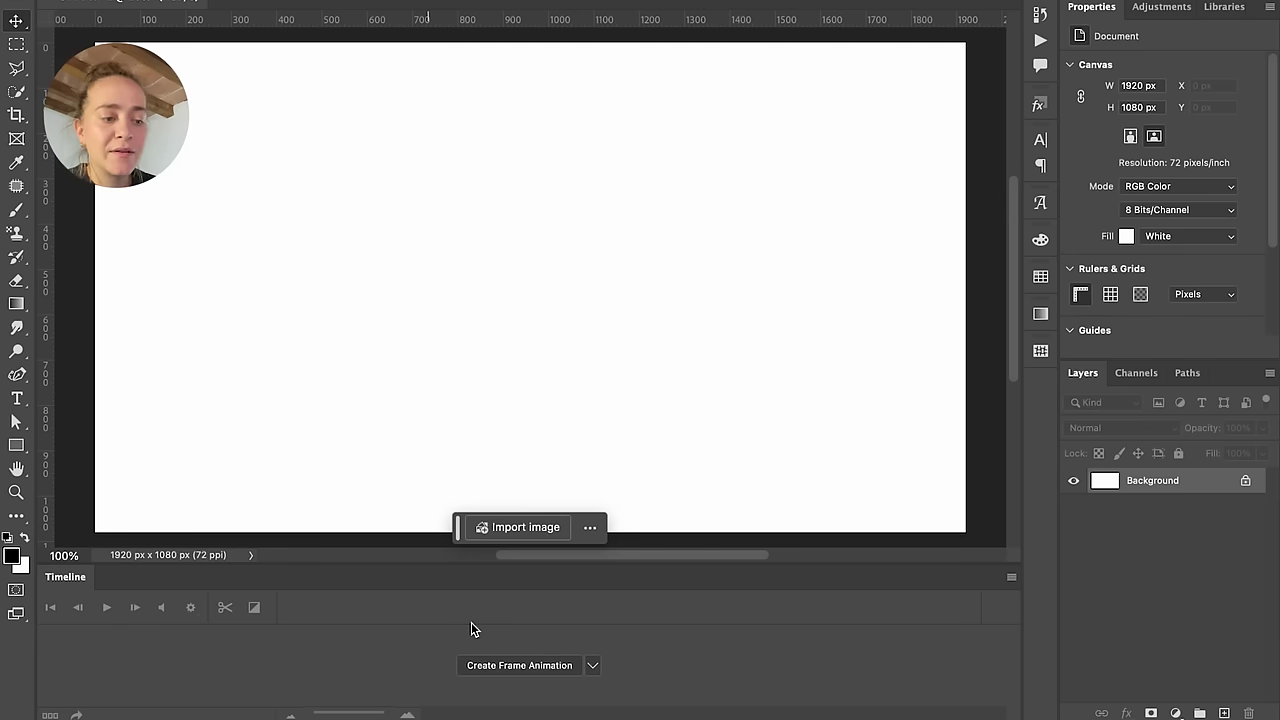
# Create a video timeline for the document and zoom the timeline in
pyautogui.click(593, 665)
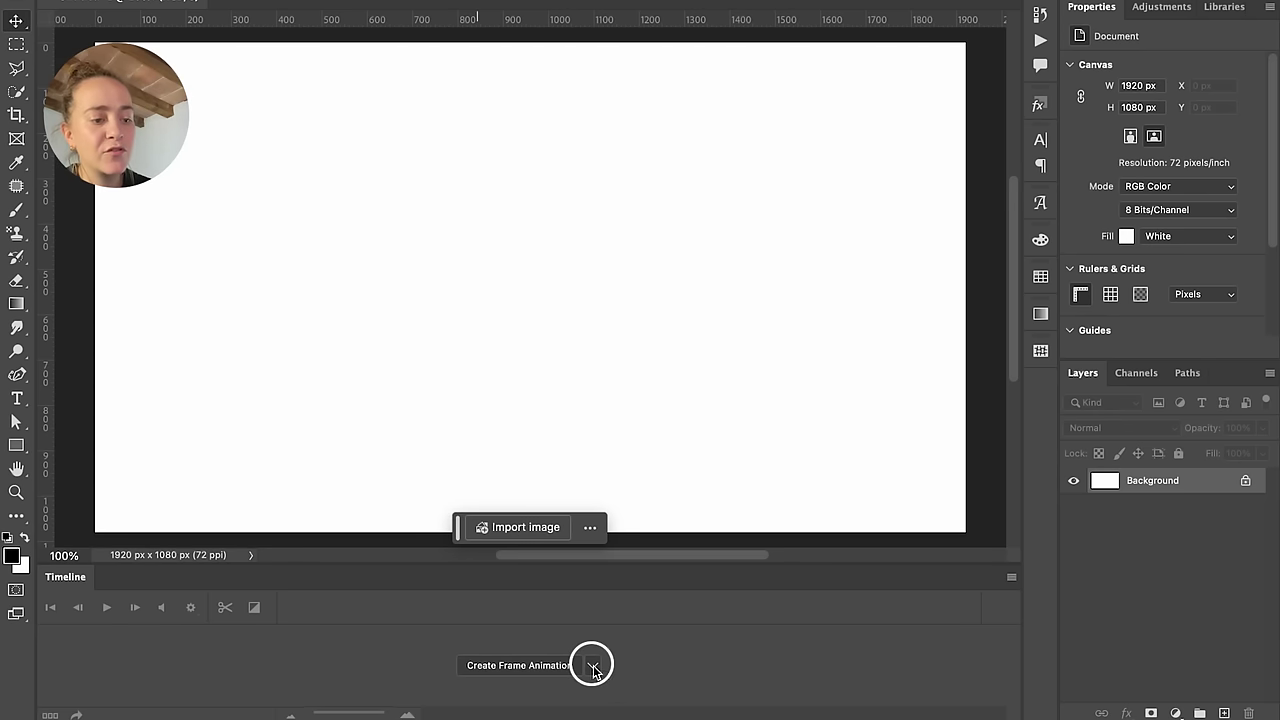
pyautogui.click(541, 686)
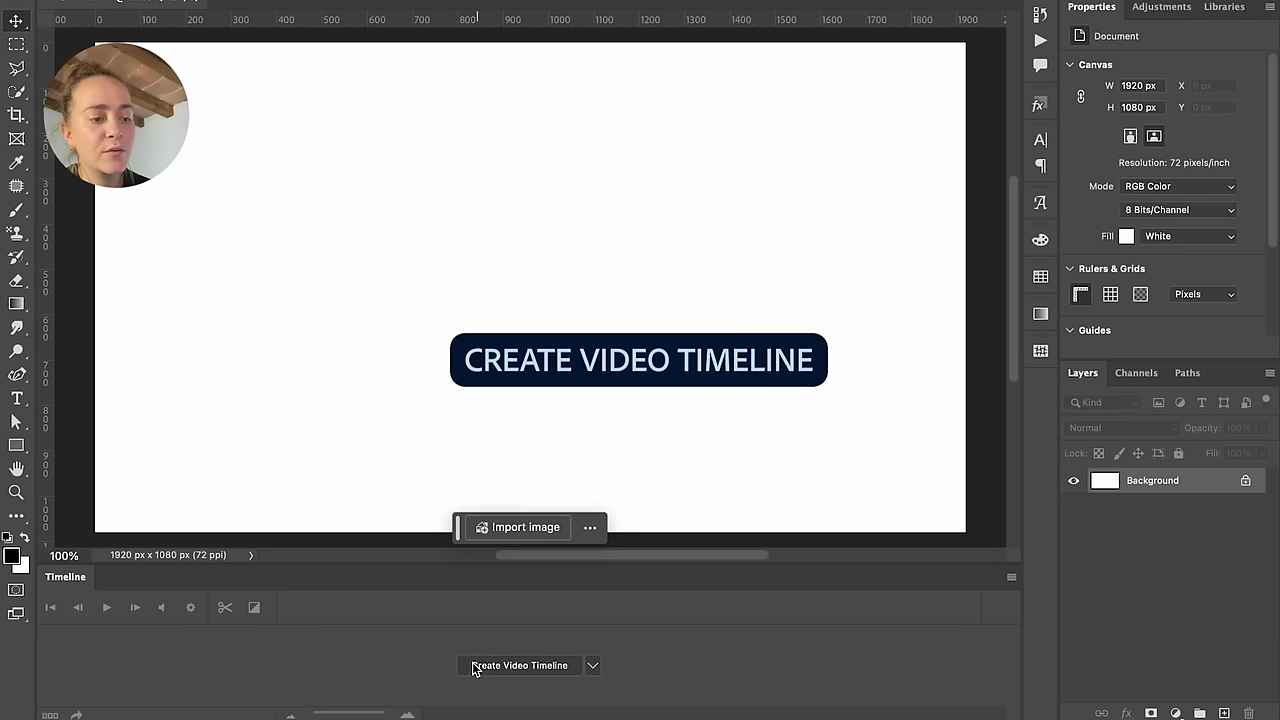
pyautogui.click(505, 668)
pyautogui.click(410, 714)
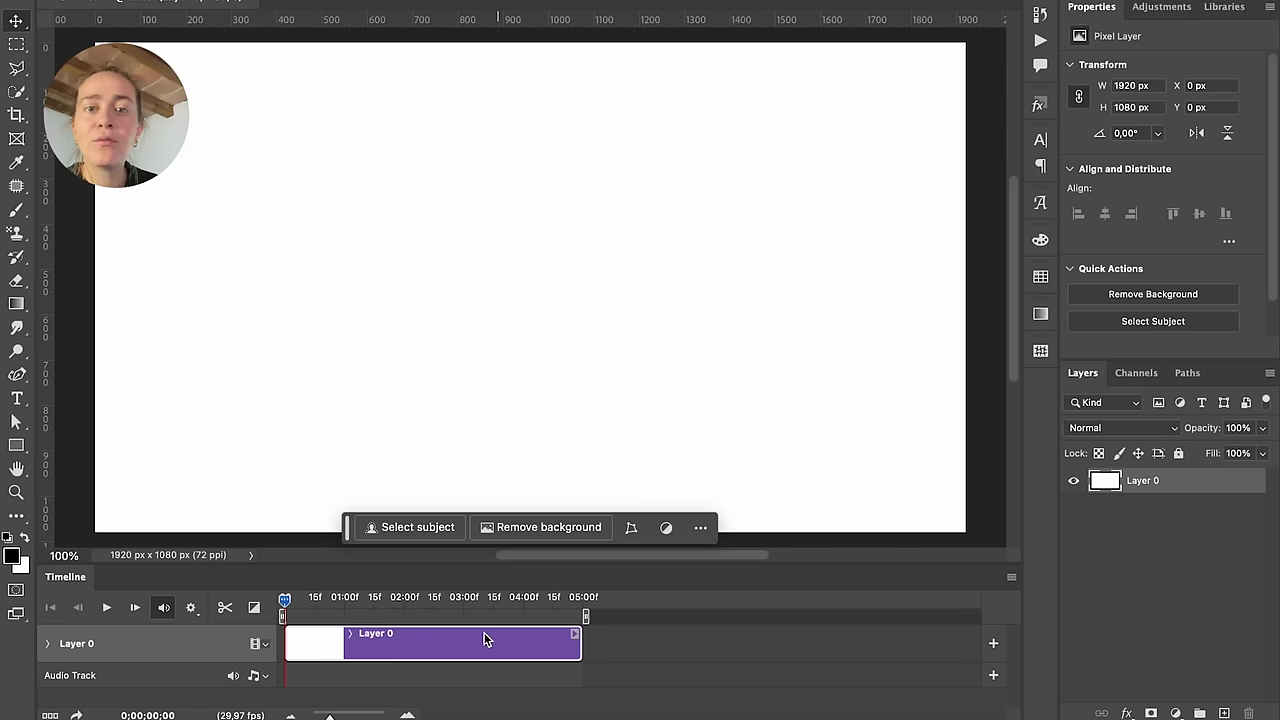
# Add the bold black CHROME text layer and expand its track's animatable properties
pyautogui.press('t')
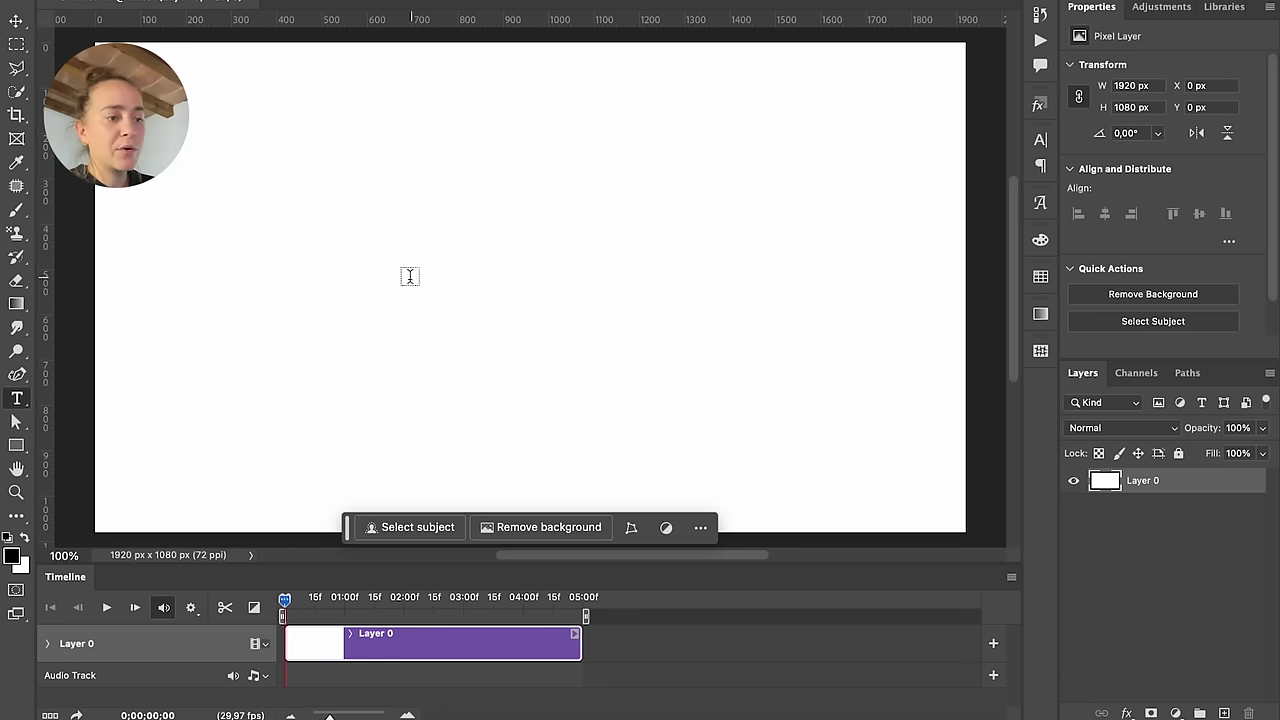
pyautogui.click(414, 282)
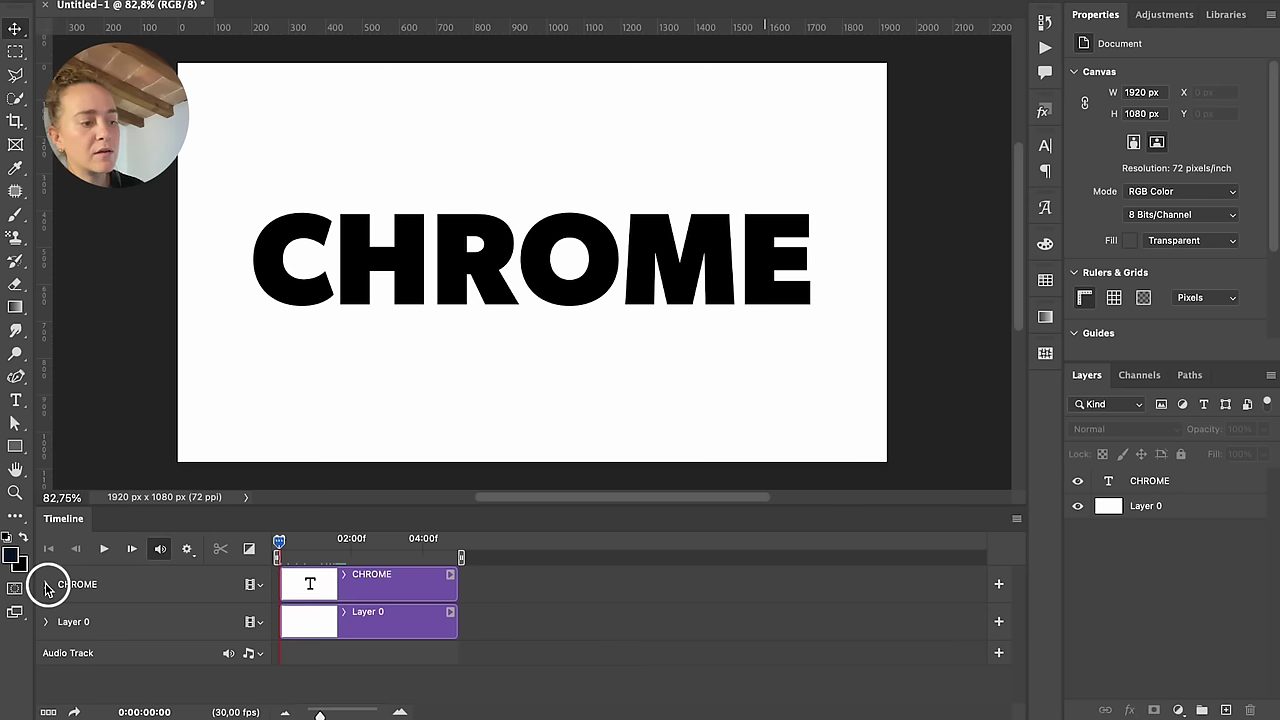
pyautogui.click(46, 584)
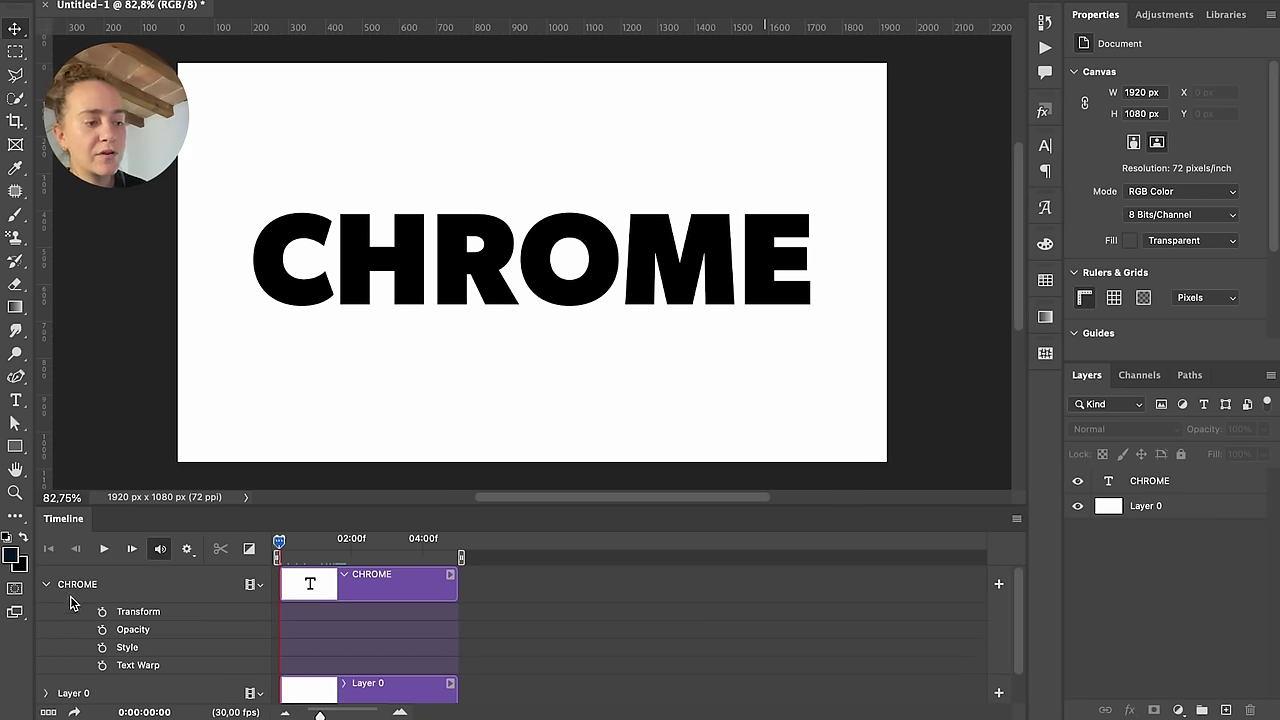
# Turn on the Transform stopwatch and shrink CHROME to a tiny size at frame 0
pyautogui.click(101, 614)
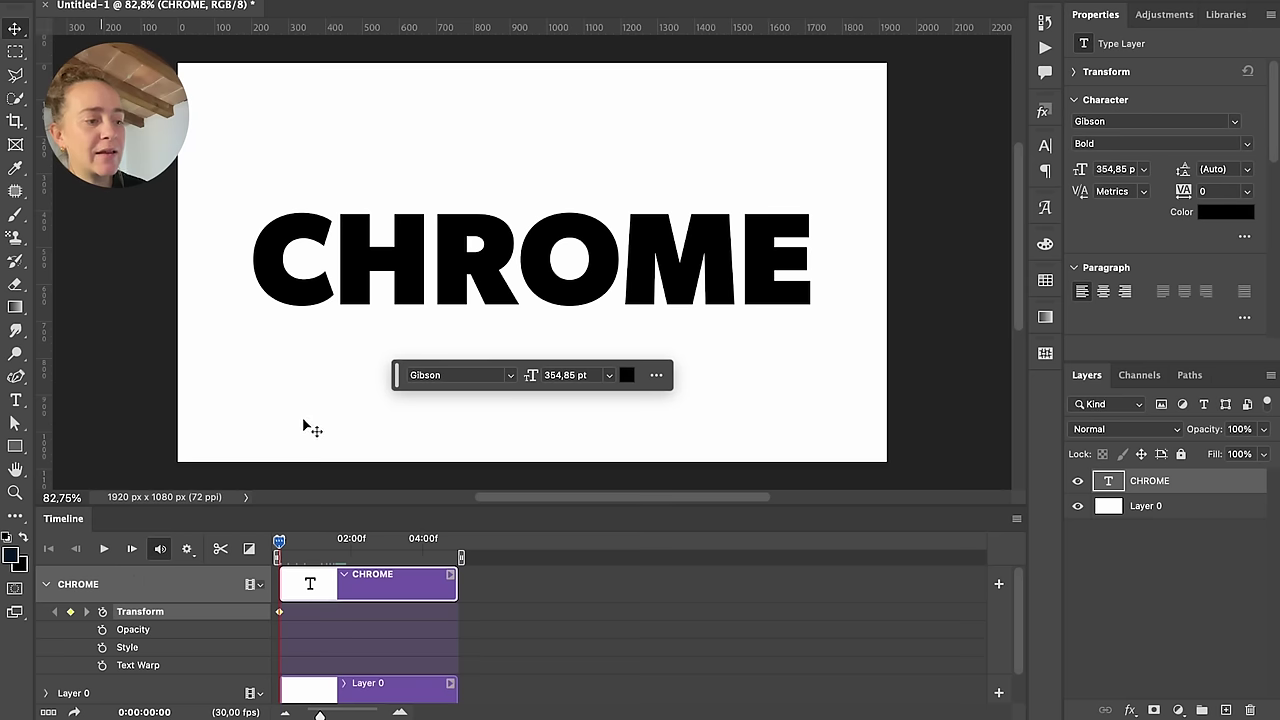
pyautogui.press('super')
pyautogui.press('super+t')
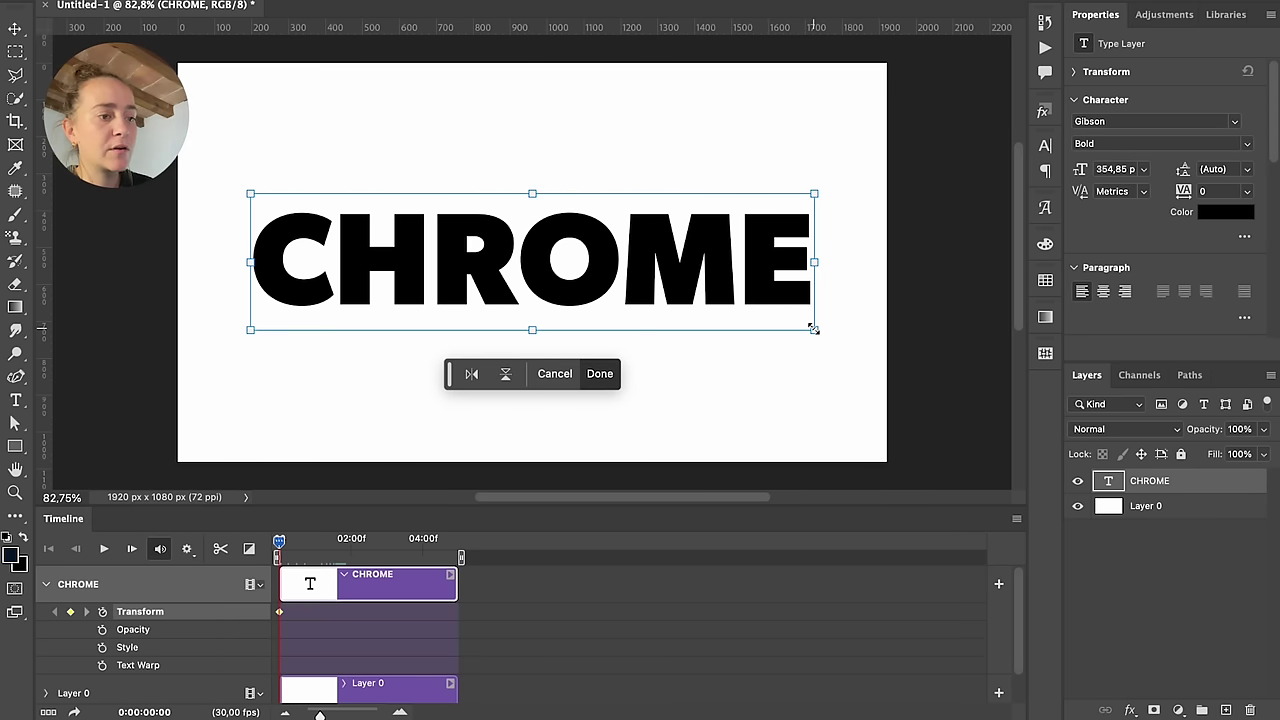
pyautogui.moveTo(814, 329); pyautogui.dragTo(545, 268)
pyautogui.press('Return')
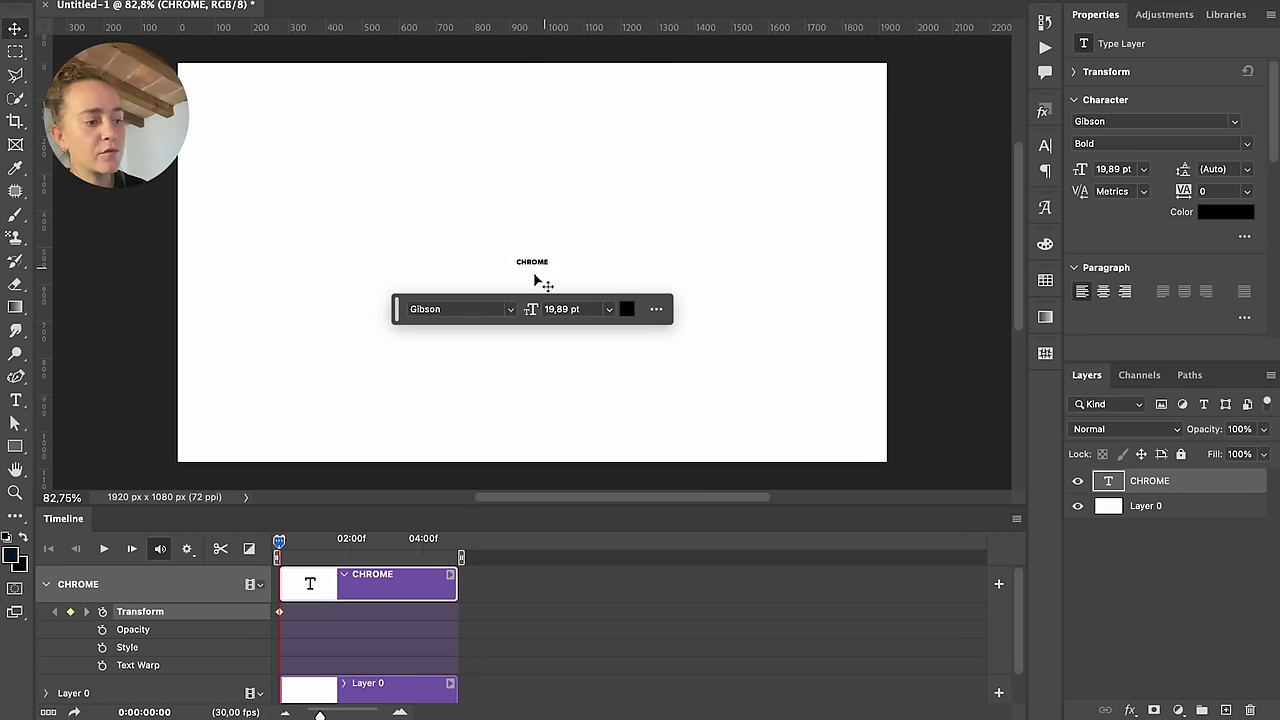
# At about two seconds, enlarge CHROME back to full size as a keyframe
pyautogui.moveTo(300, 541); pyautogui.dragTo(351, 544)
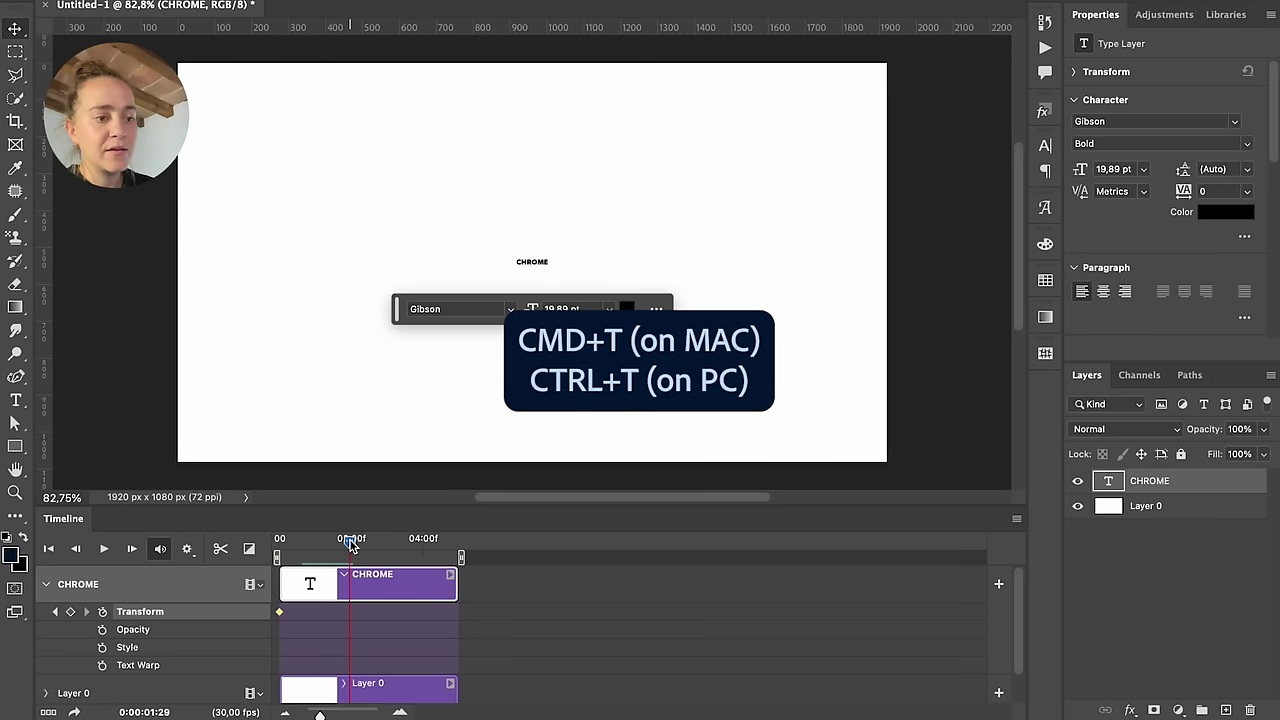
pyautogui.press('super+t')
pyautogui.moveTo(553, 268); pyautogui.dragTo(800, 488)
pyautogui.press('Return')
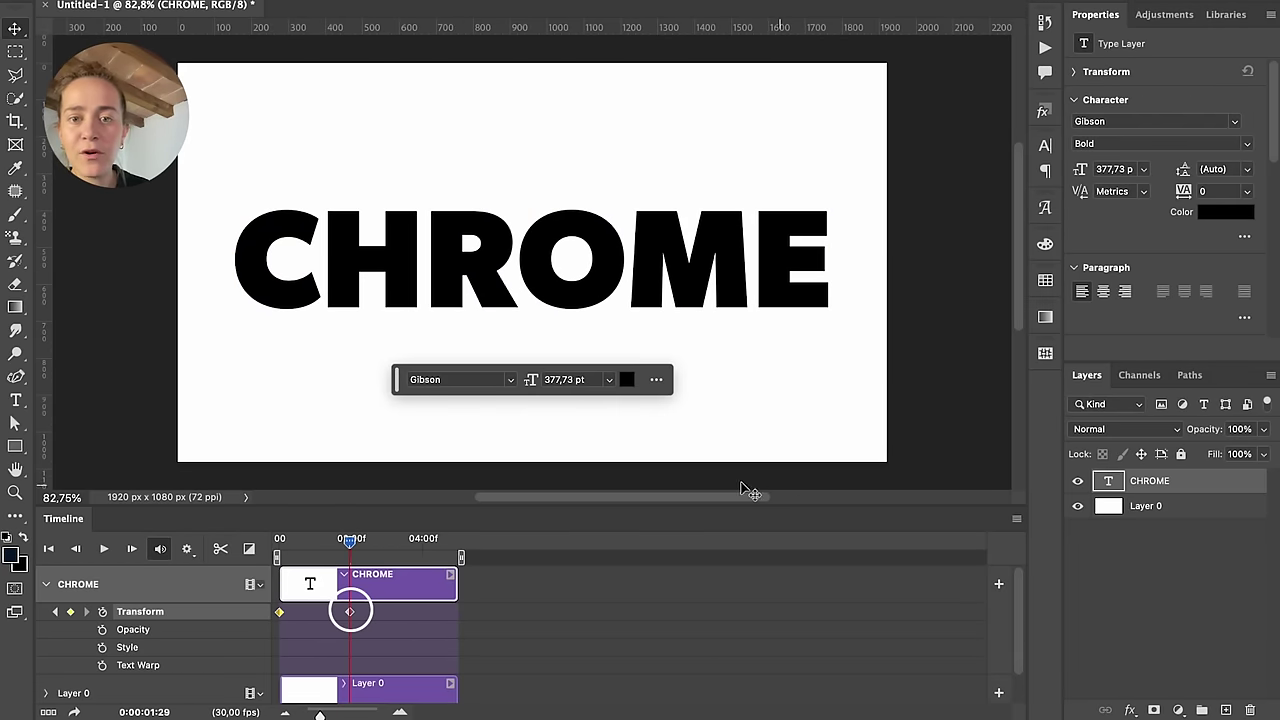
# Return to the start of the timeline and play the text-growing animation
pyautogui.click(900, 420)
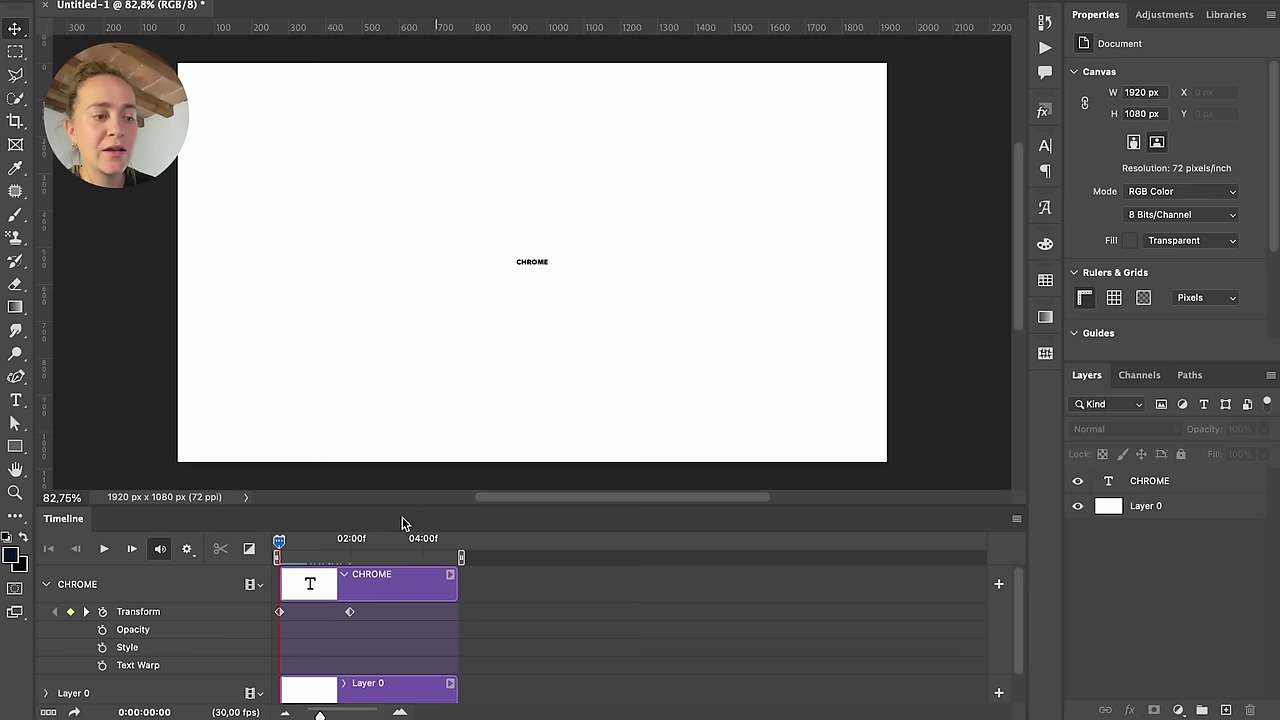
pyautogui.click(279, 541)
pyautogui.press('space')
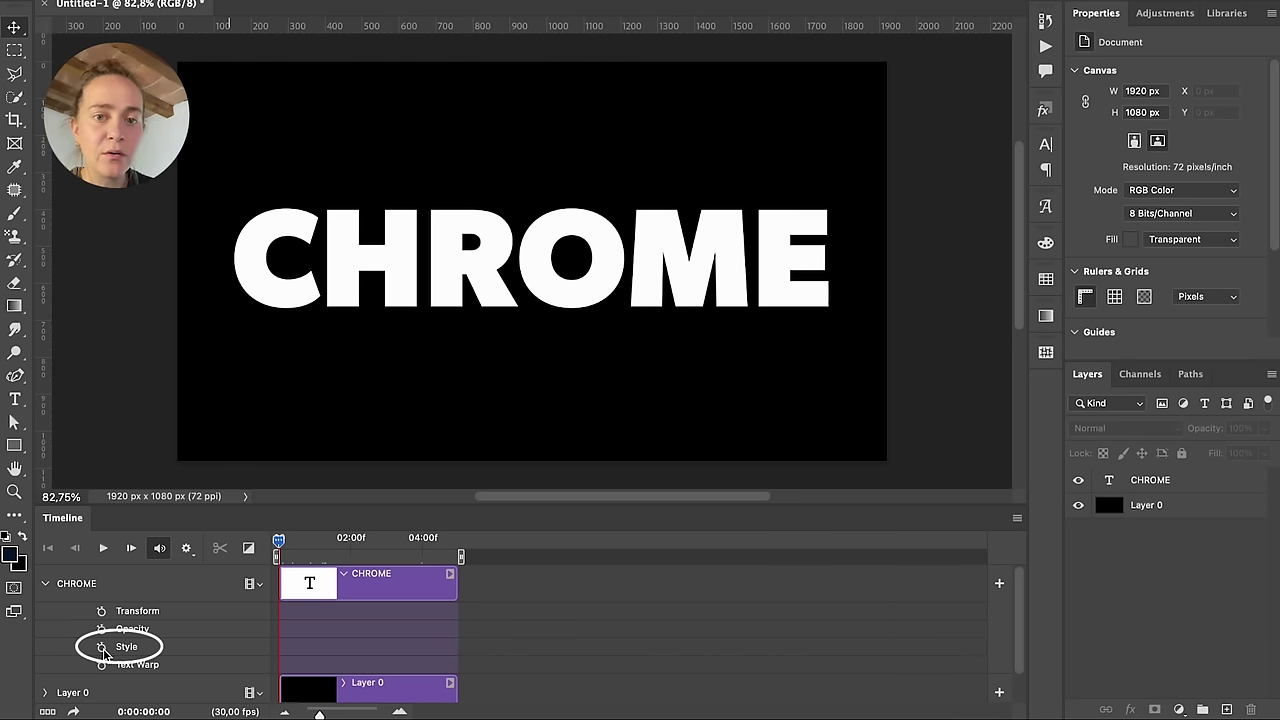
# Enable the Style stopwatch and add a Bevel & Emboss with size 21 to CHROME
pyautogui.click(102, 648)
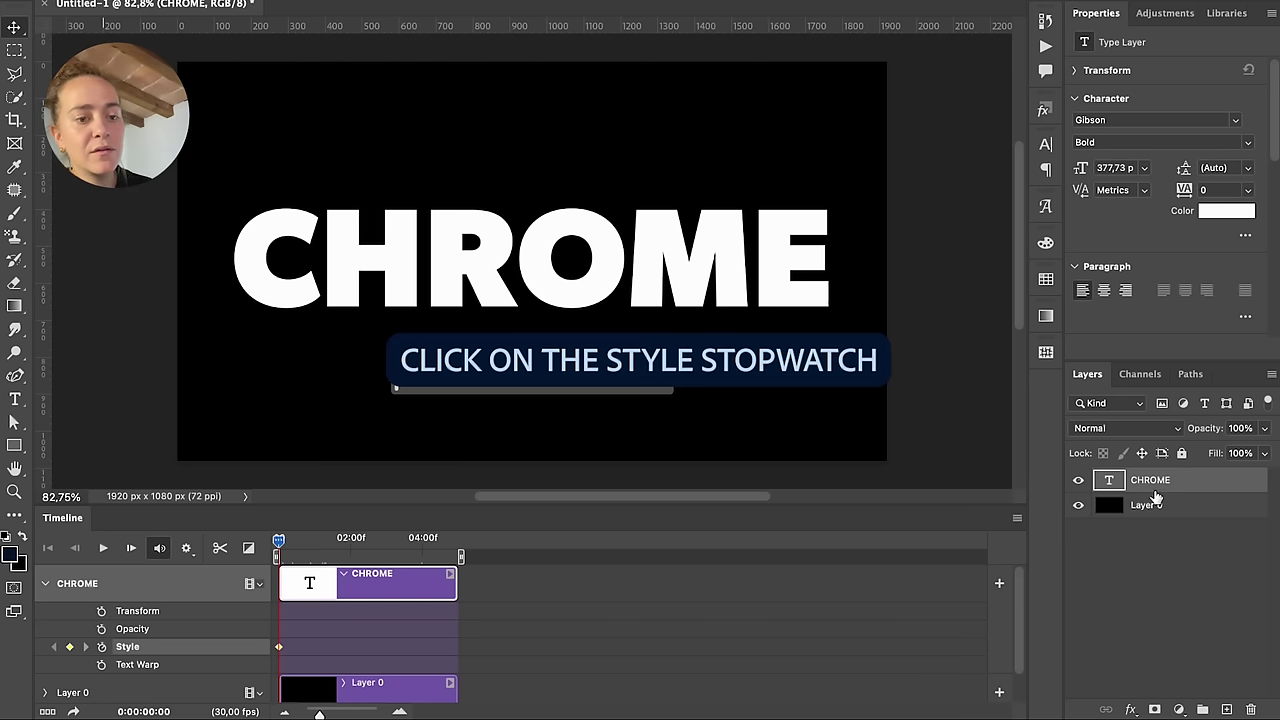
pyautogui.doubleClick(1191, 484)
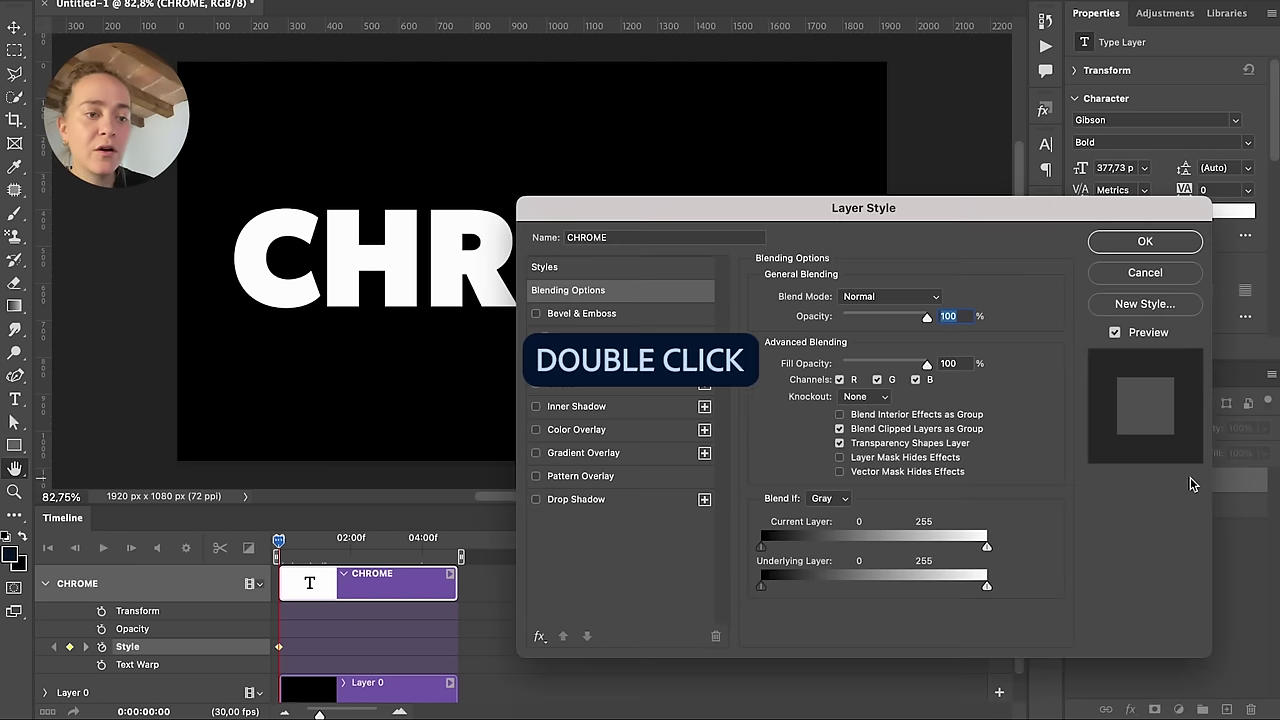
pyautogui.click(660, 314)
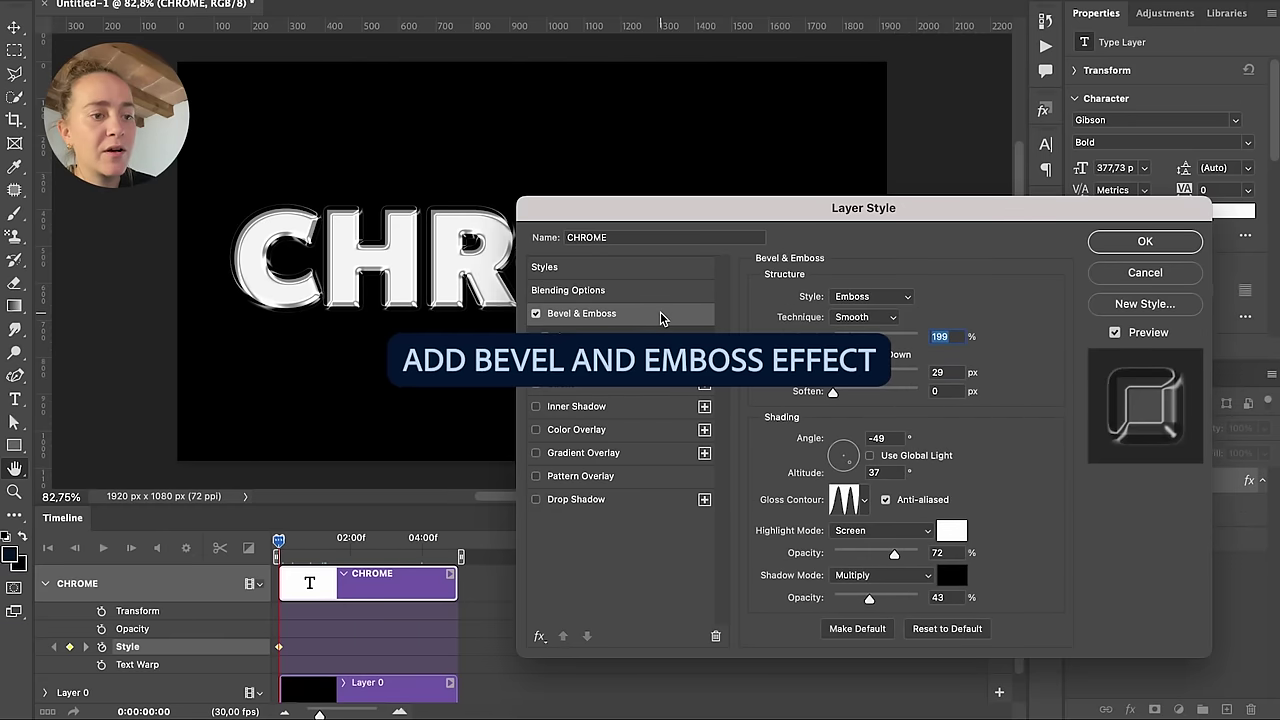
pyautogui.press('Tab')
pyautogui.write('21')
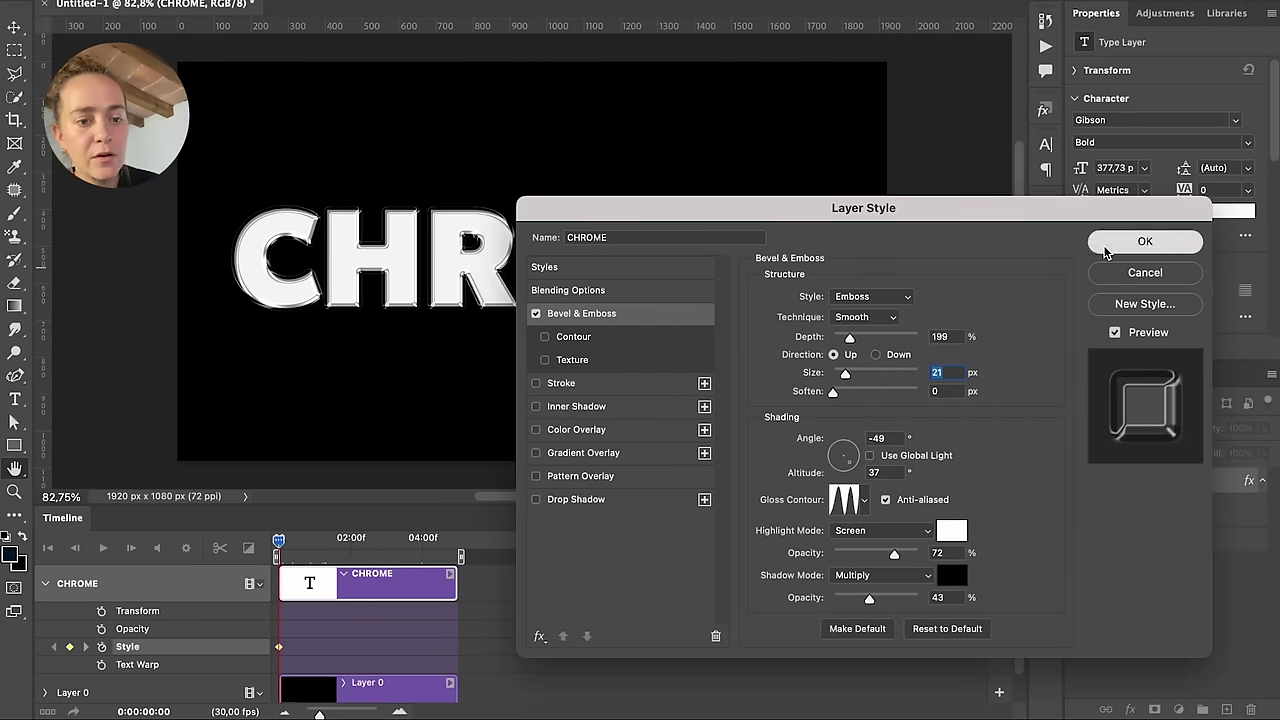
pyautogui.click(1105, 250)
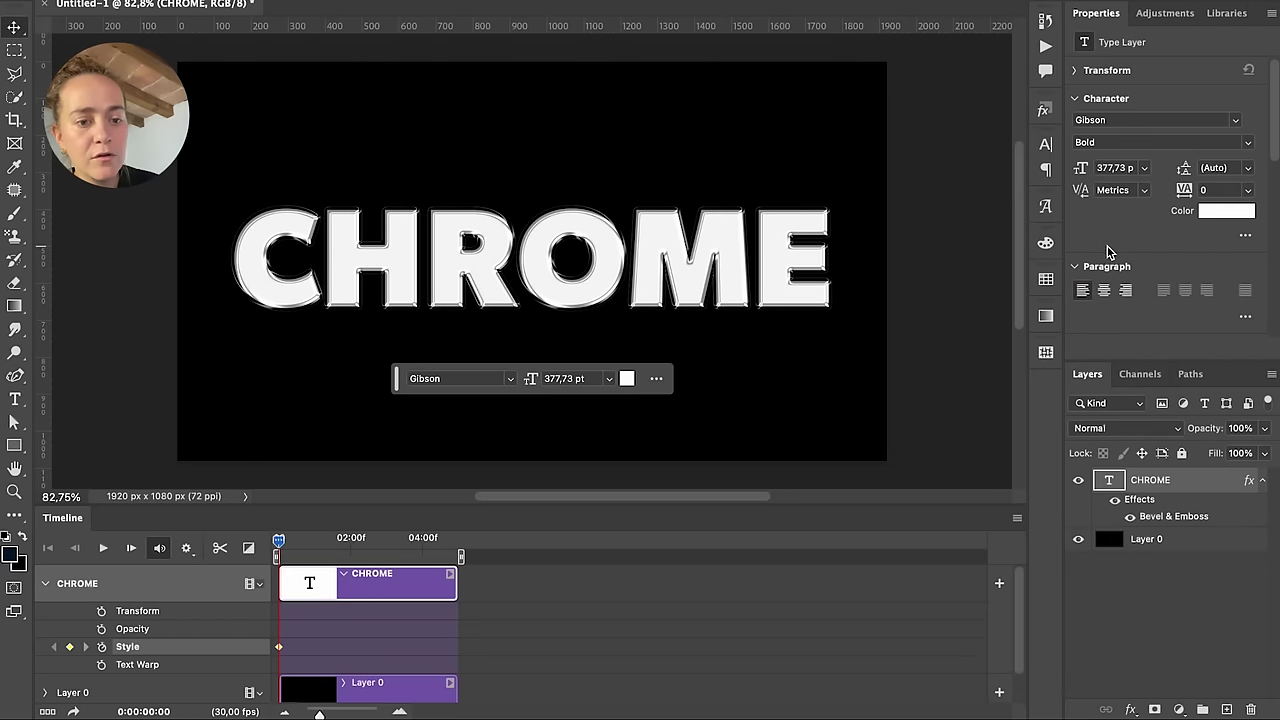
# Reduce the CHROME layer's fill to 0% and move the playhead near the clip end
pyautogui.click(1264, 453)
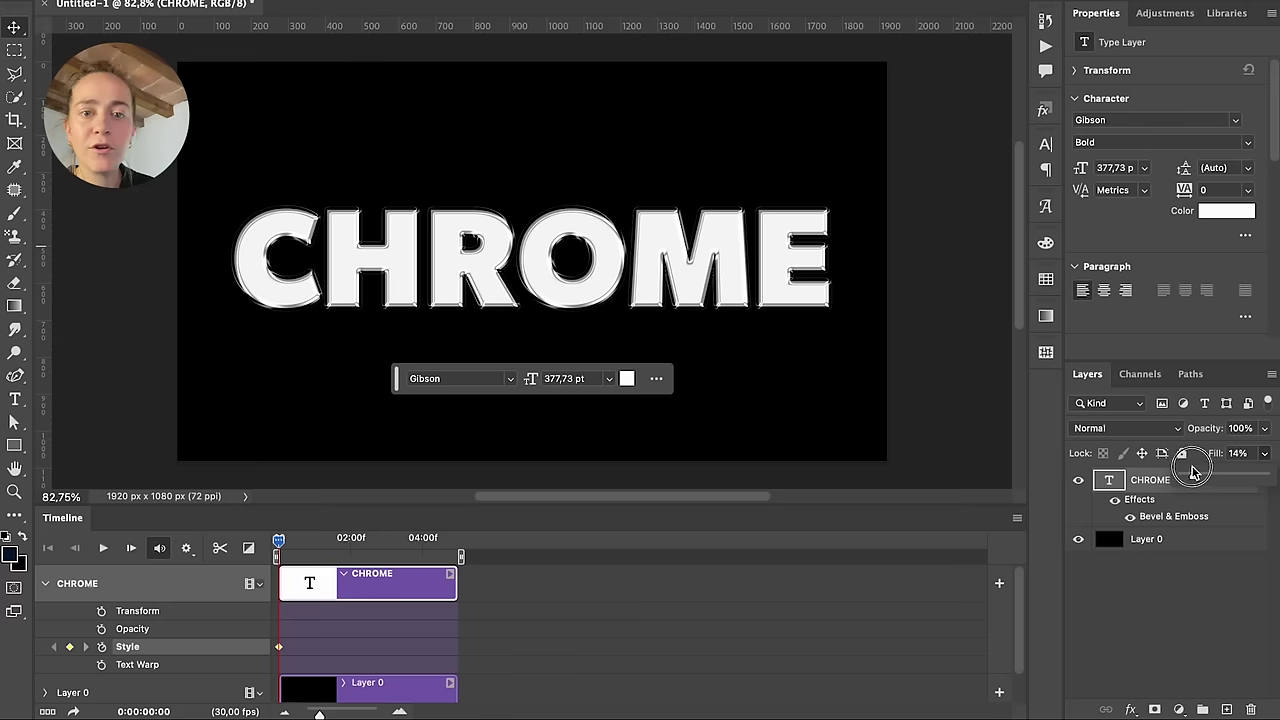
pyautogui.moveTo(1200, 476); pyautogui.dragTo(1178, 474)
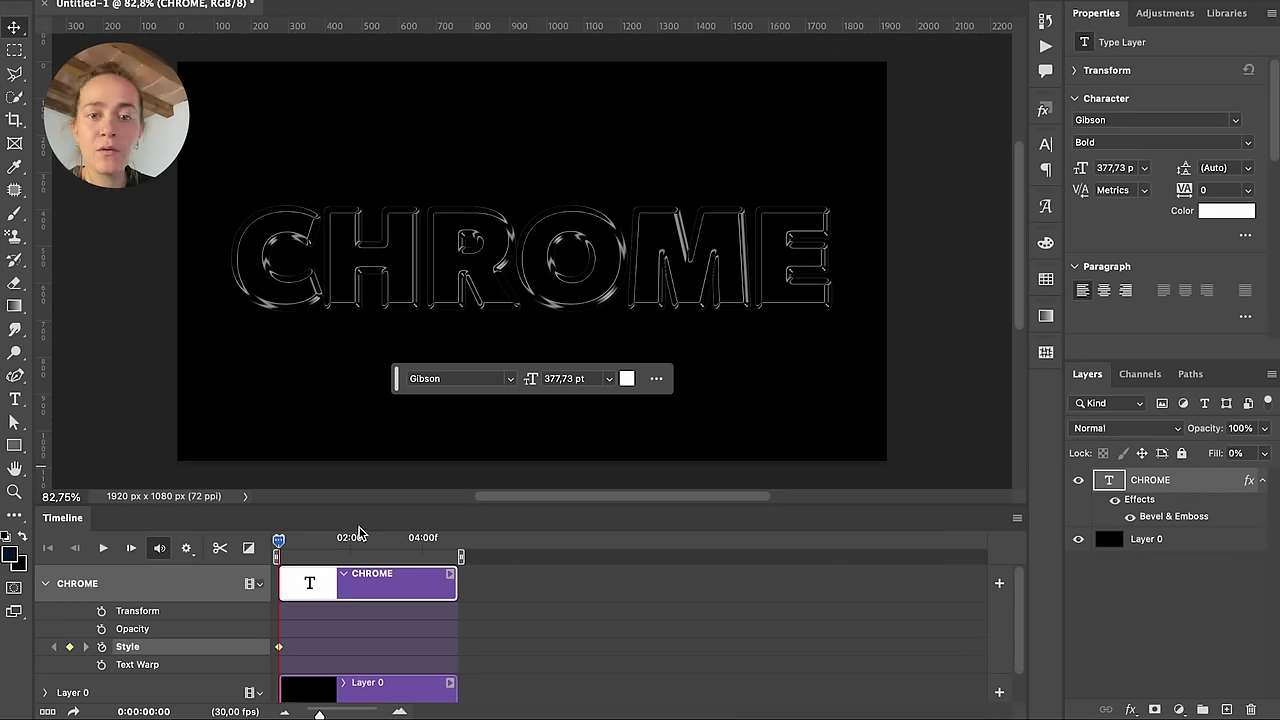
pyautogui.moveTo(281, 543); pyautogui.dragTo(467, 541)
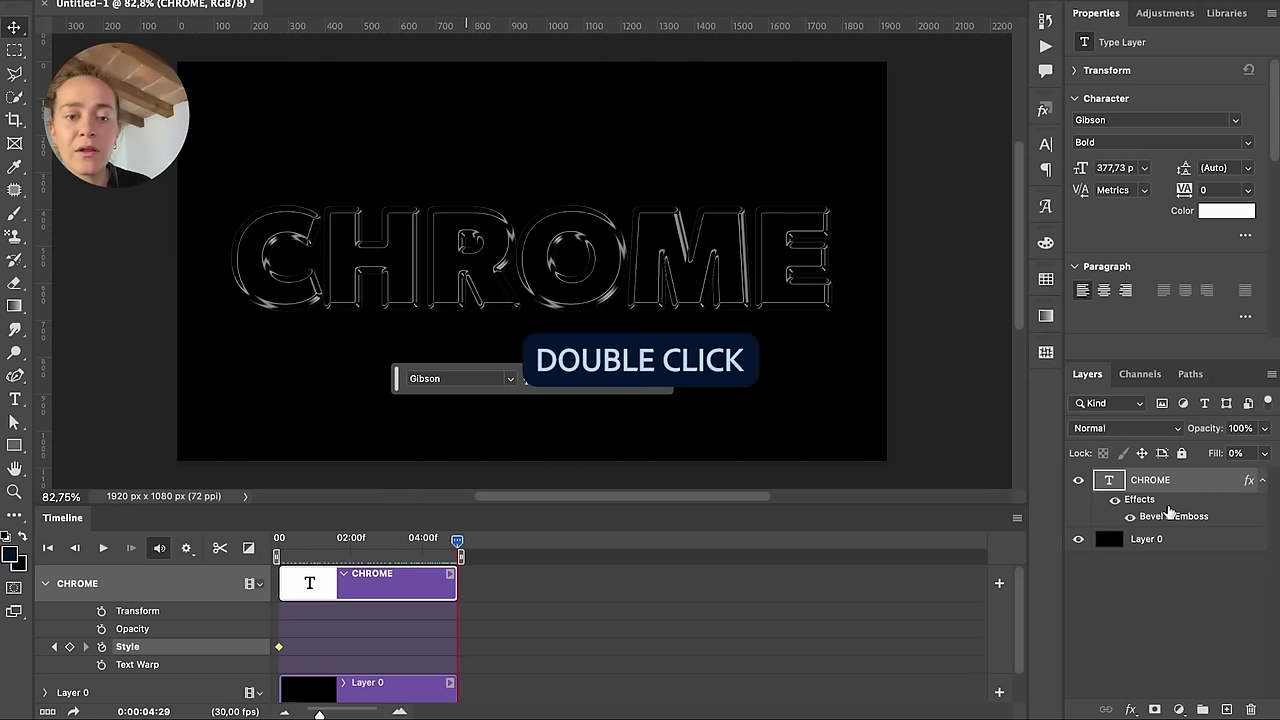
# Change the Bevel & Emboss lighting angle to 90° at the clip end, then deselect the layer
pyautogui.doubleClick(1183, 518)
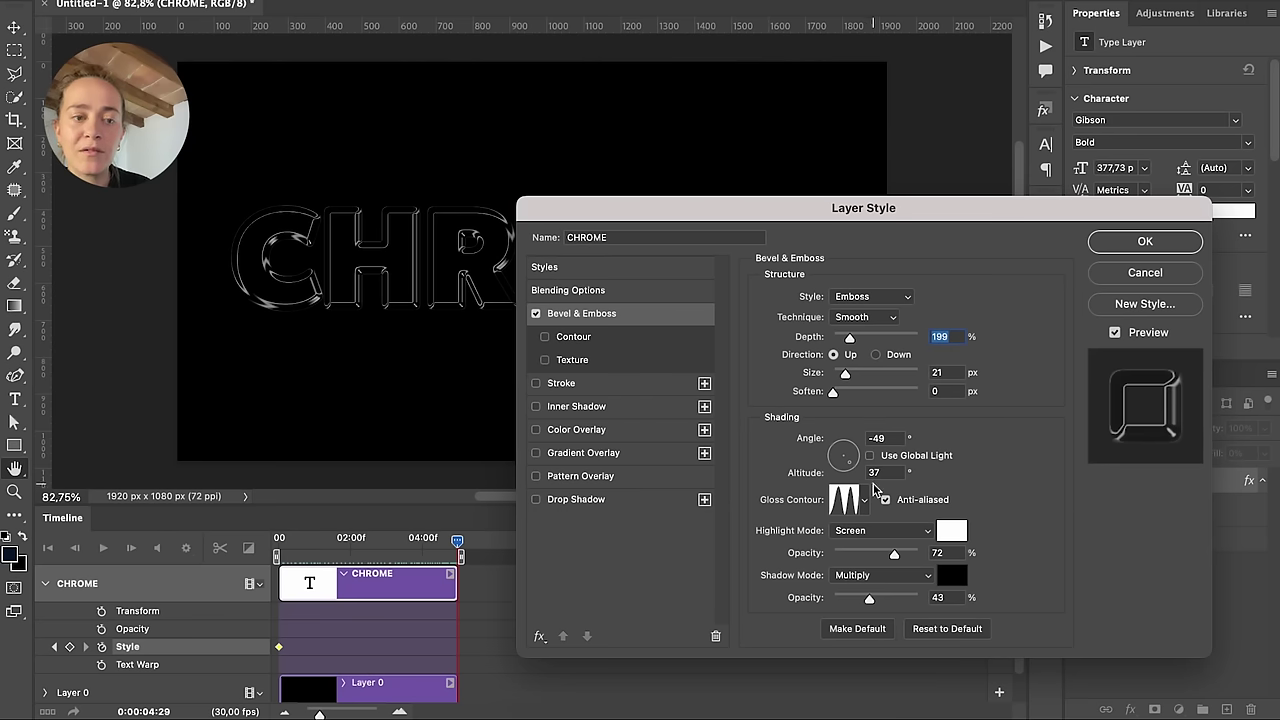
pyautogui.click(843, 453)
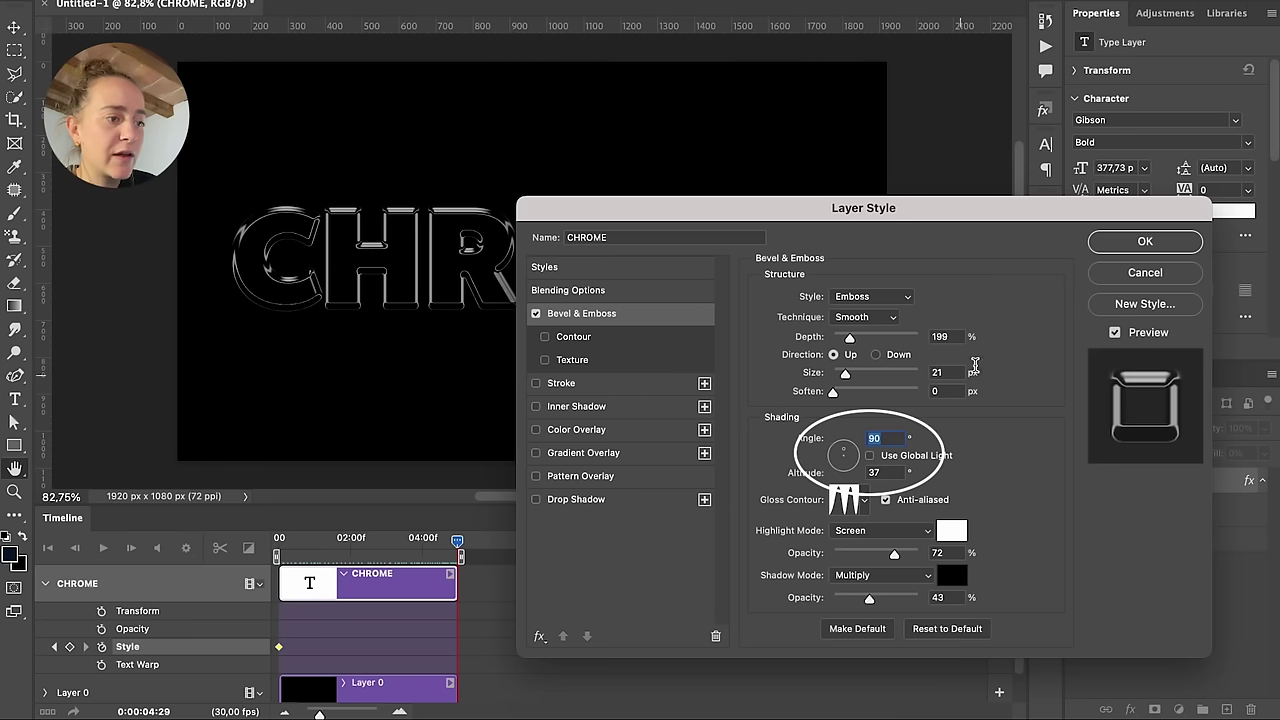
pyautogui.click(1108, 248)
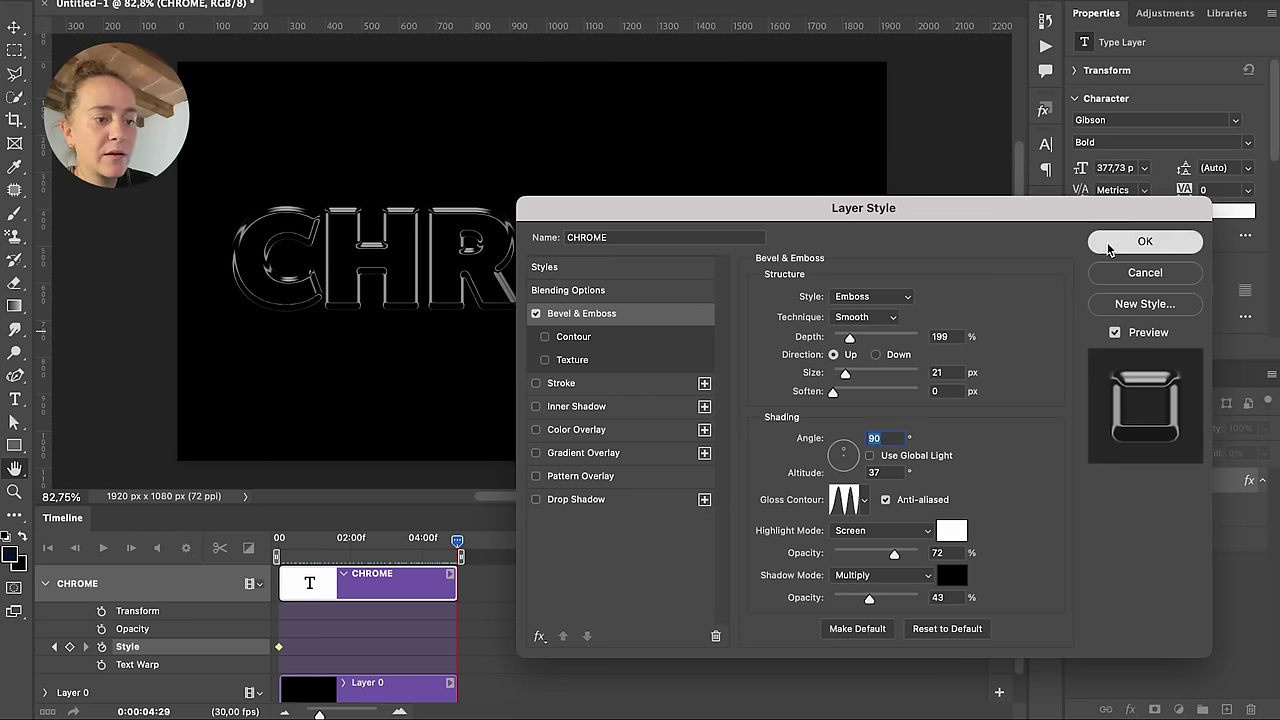
pyautogui.click(965, 403)
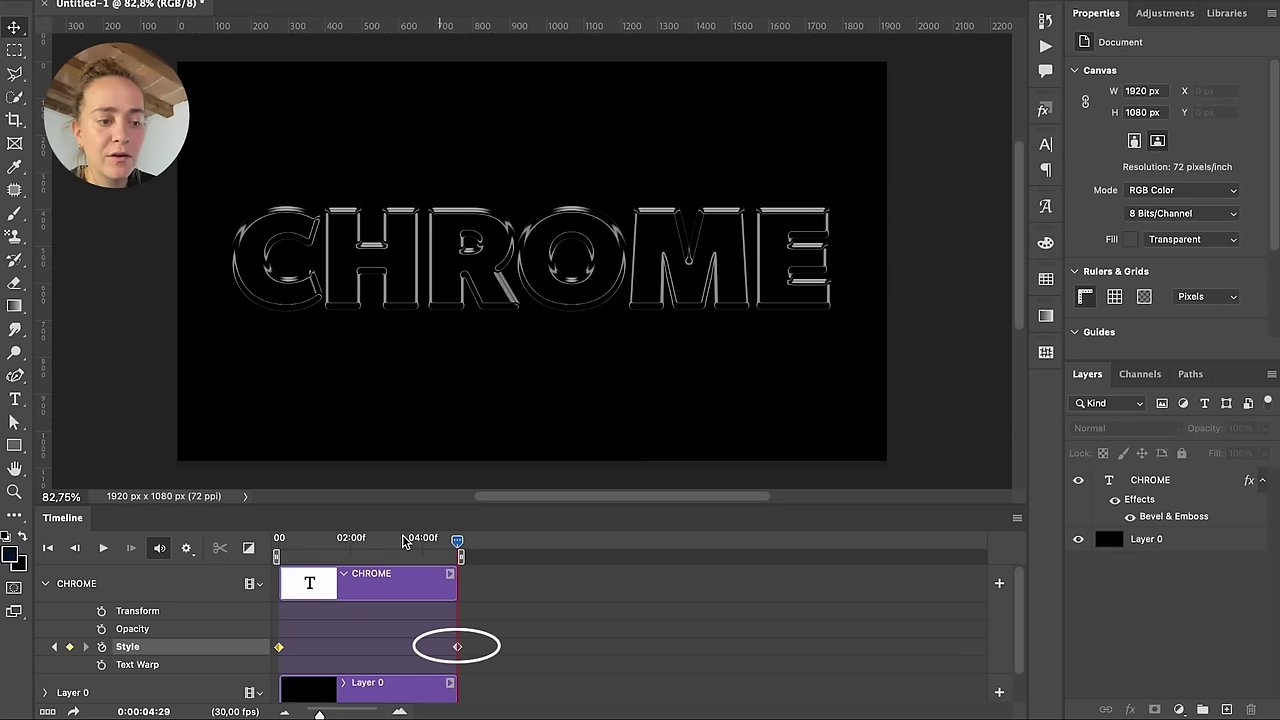